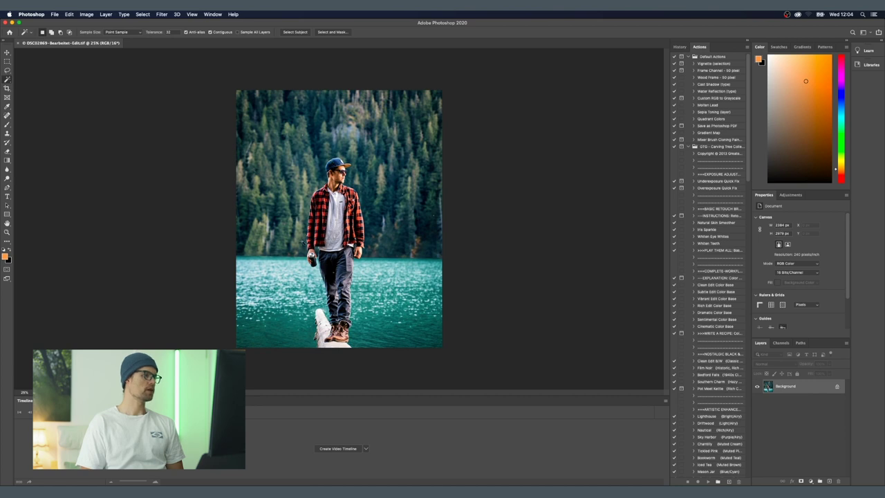
Start a Pen tool path along the upper outer edge of the plaid sleeve on the image's right side
scroll(300, 246, "up", 3)
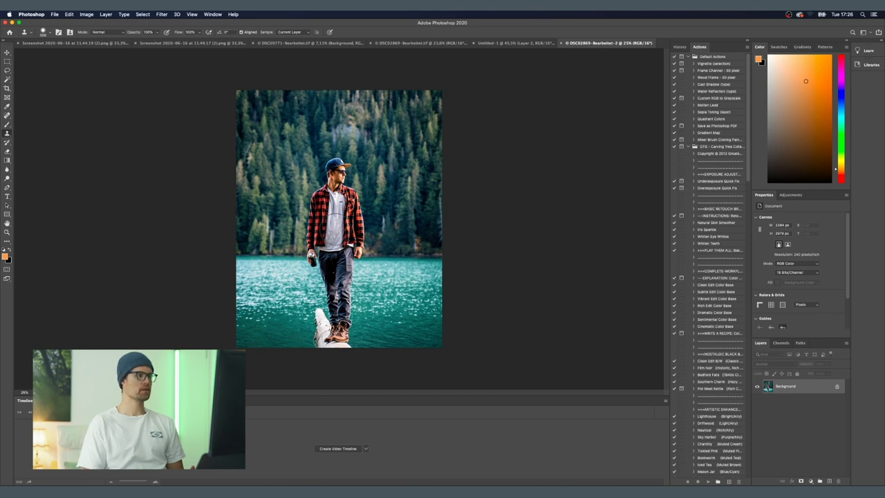
scroll(335, 228, "up", 3)
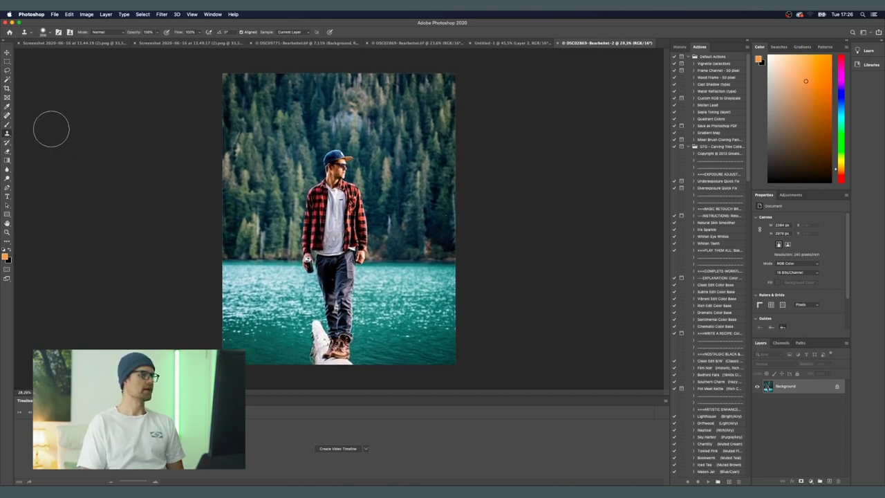
left_click(8, 188)
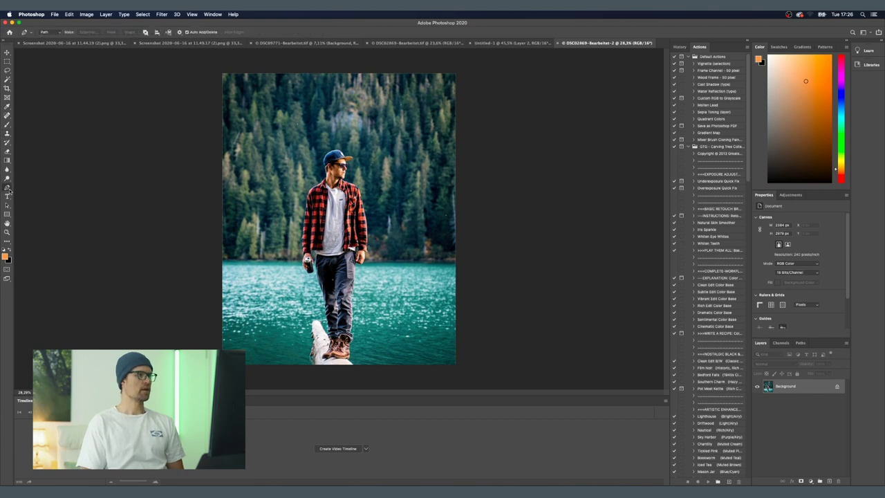
scroll(351, 215, "up", 8)
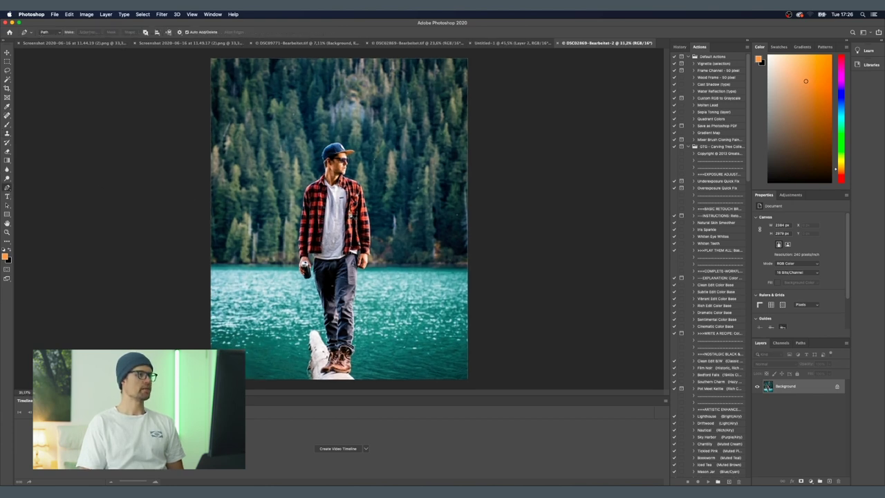
left_click(416, 164)
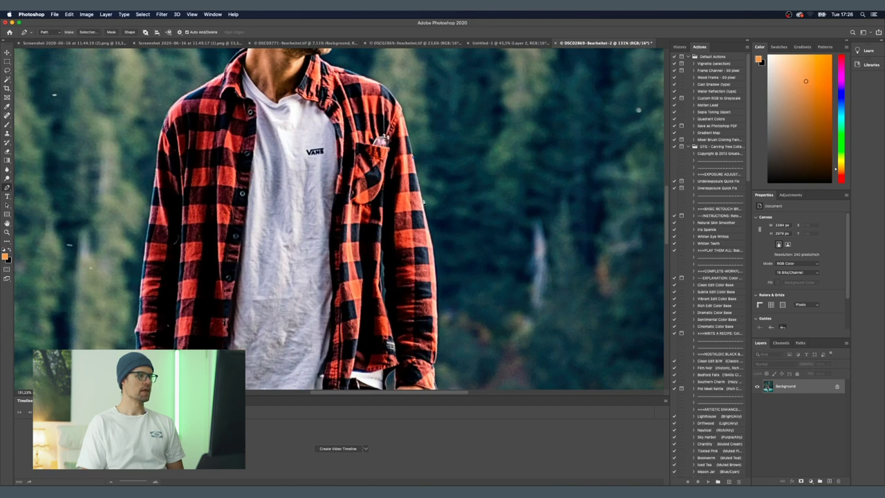
left_click(433, 240)
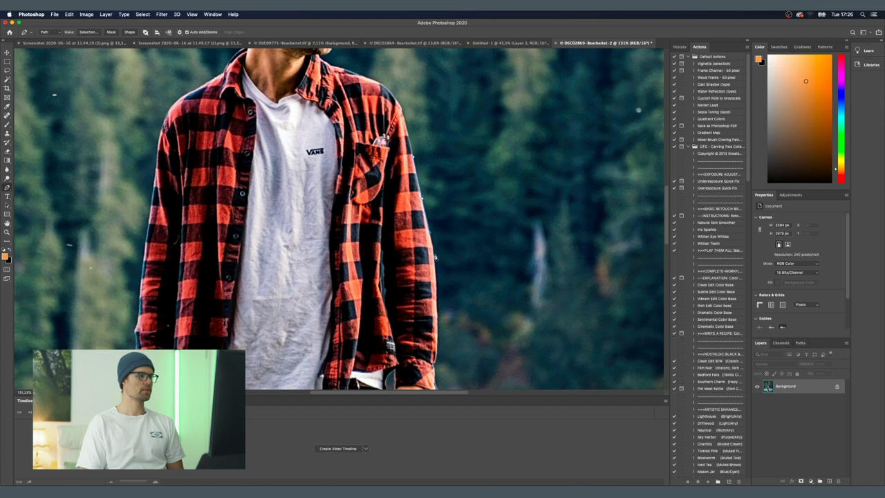
Continue the path with closely spaced anchor points down the lower sleeve and around the pointed tip of the cuff
scroll(438, 285, "down", 3)
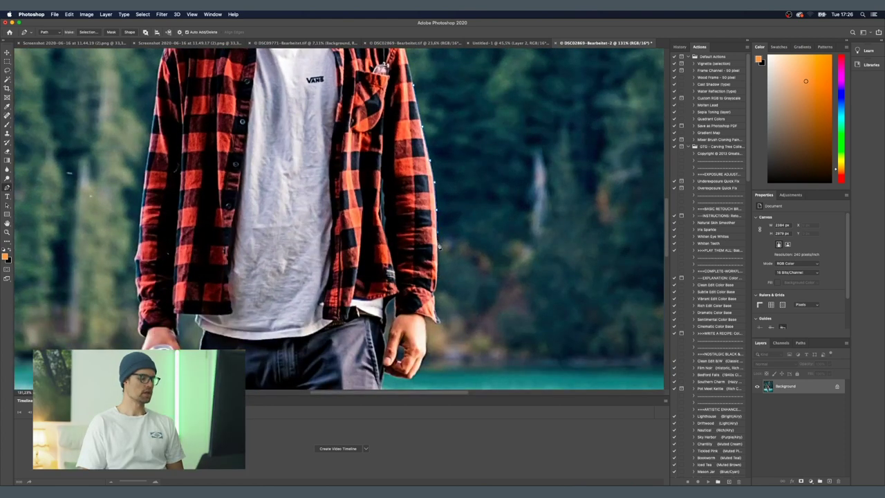
scroll(438, 239, "up", 5)
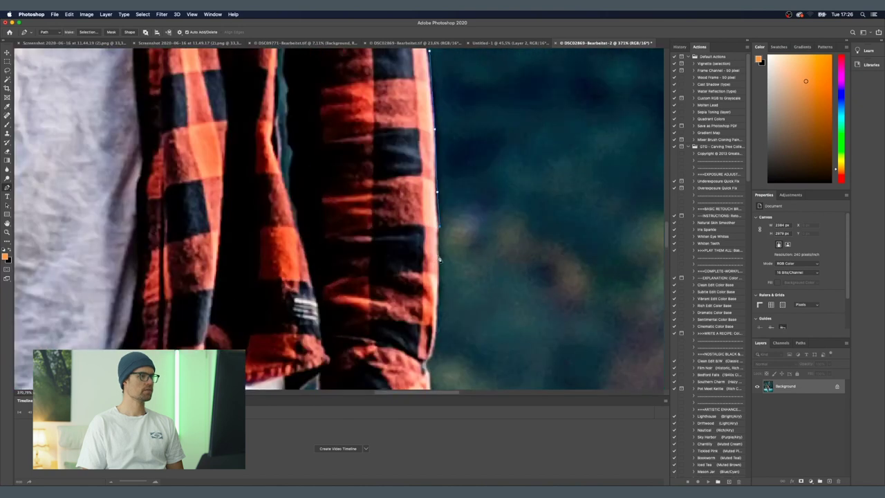
left_click(439, 258)
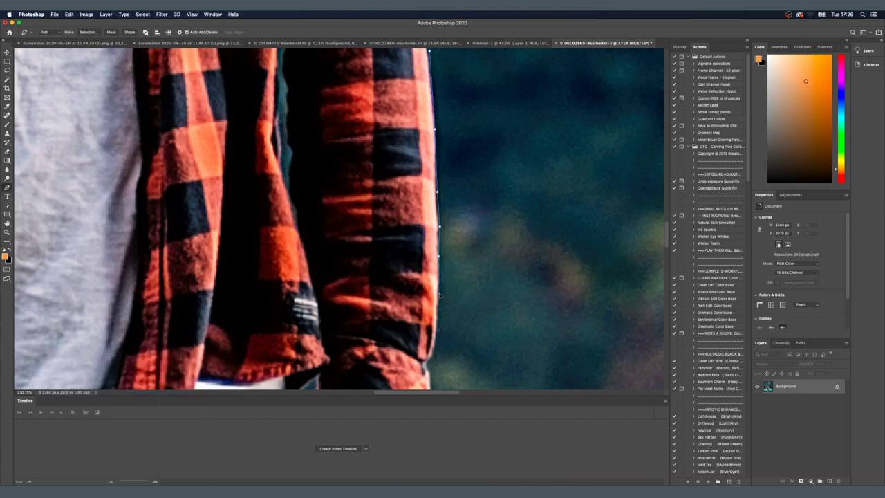
left_click(438, 330)
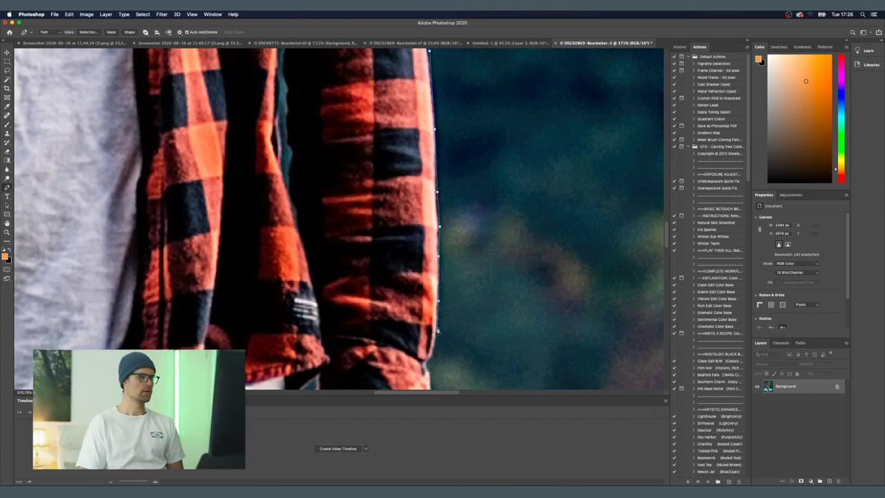
scroll(437, 331, "down", 3)
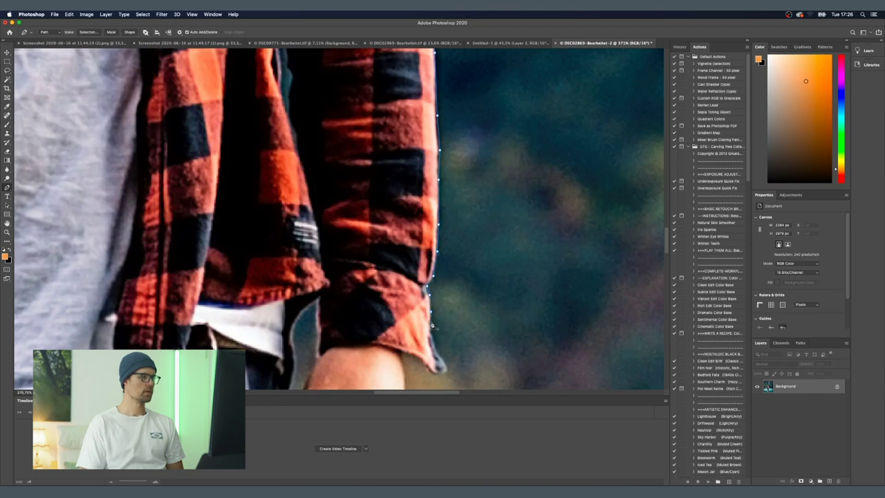
scroll(431, 327, "down", 3)
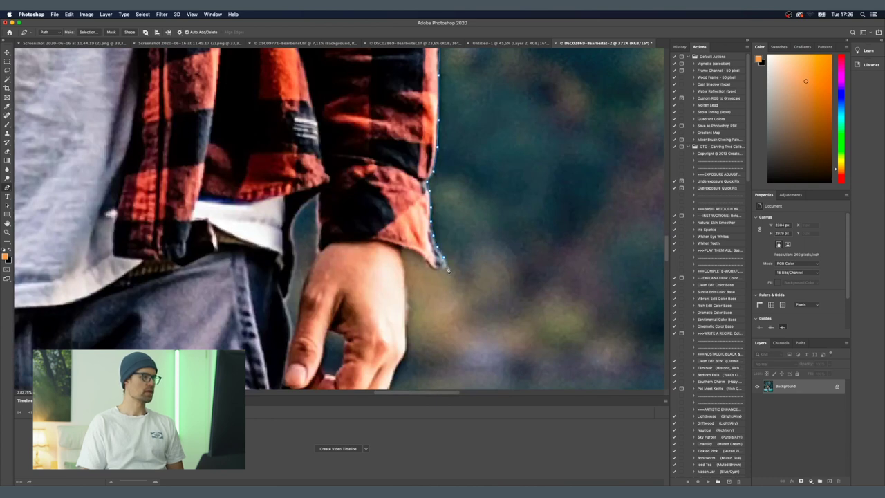
Trace the path from the cuff around the outside of the hand to where the fingers meet the trousers
left_click(405, 292)
scroll(406, 292, "down", 3)
left_click(407, 257)
left_click(405, 272)
left_click(399, 283)
left_click(393, 303)
scroll(393, 306, "down", 2)
mouse_move(393, 306)
left_mouse_down()
mouse_move(381, 283)
mouse_move(359, 300)
mouse_move(287, 281)
left_mouse_up()
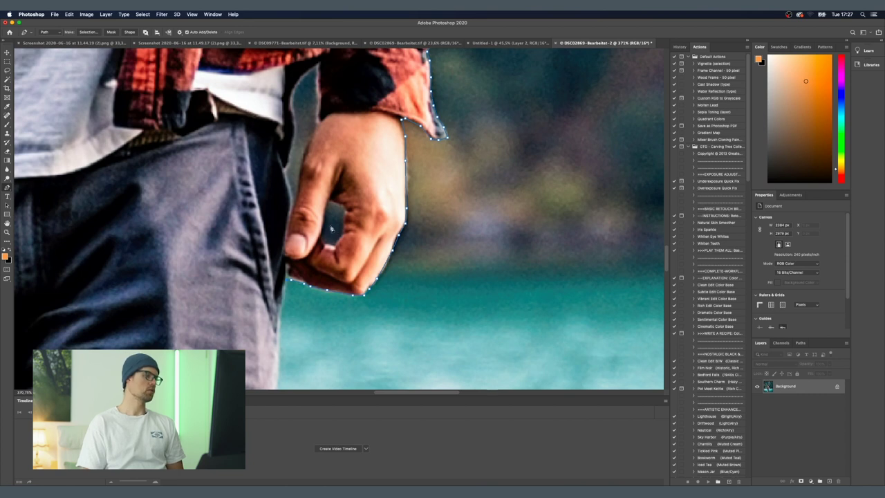
Extend the path from the hand down the outer edge of the trouser leg past the knee
scroll(349, 225, "down", 10)
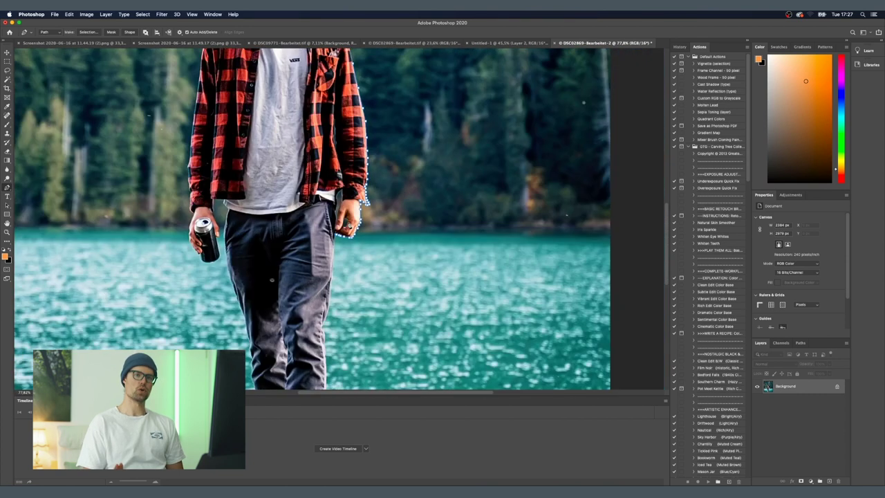
scroll(349, 221, "down", 3)
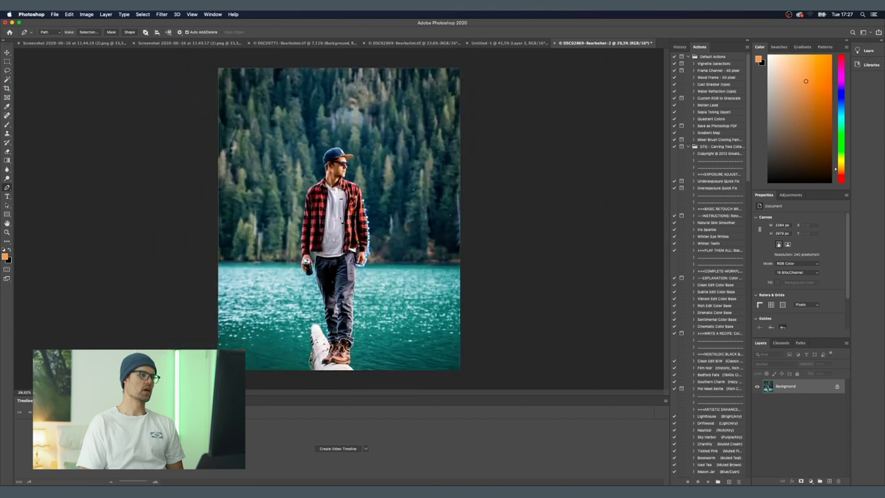
scroll(333, 226, "up", 8)
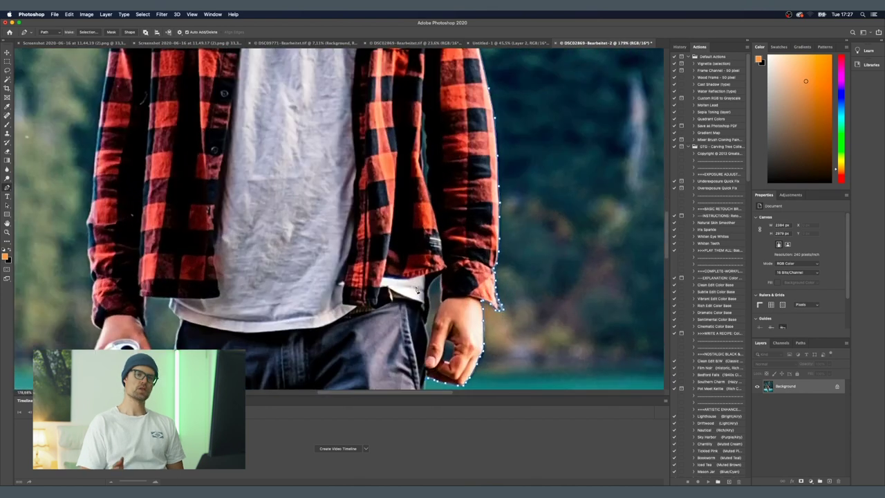
scroll(426, 334, "down", 3)
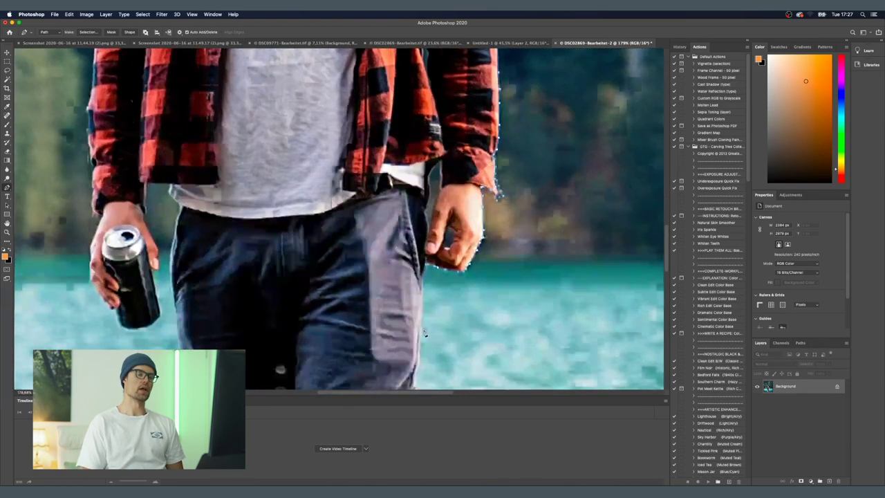
scroll(423, 304, "down", 2)
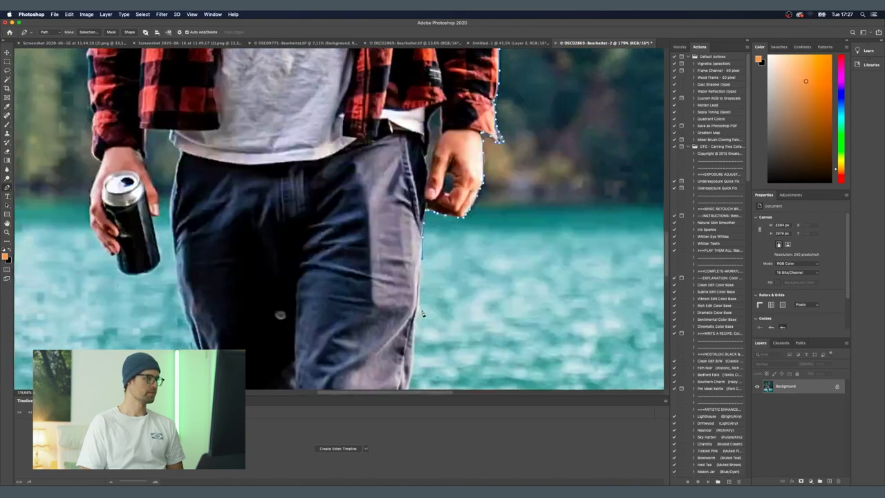
scroll(422, 277, "down", 3)
scroll(418, 242, "down", 3)
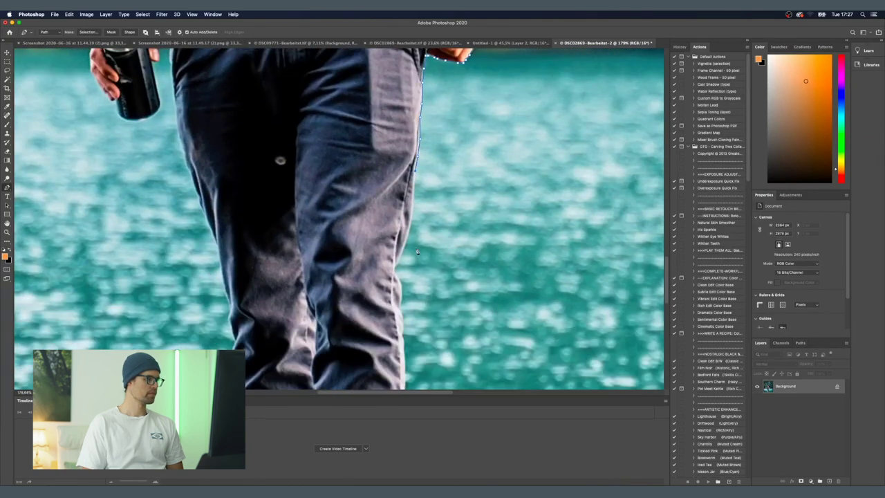
scroll(424, 230, "down", 5)
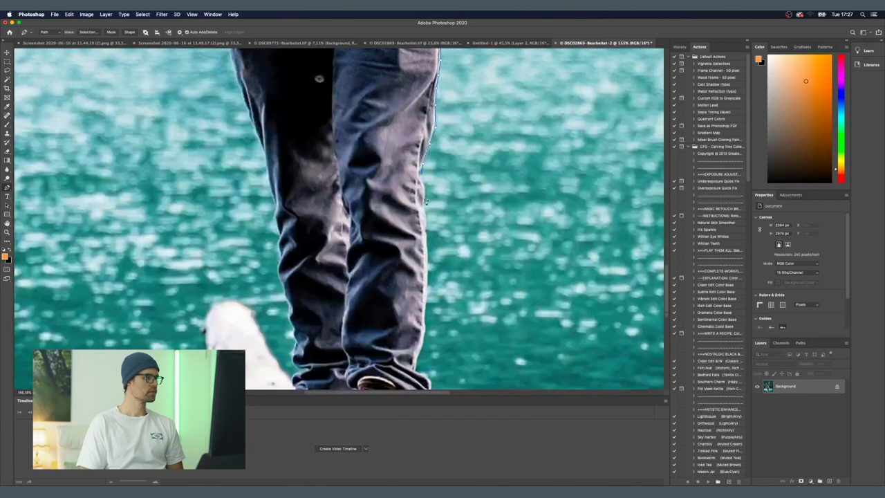
left_click(419, 174)
left_click(424, 184)
left_click(424, 195)
left_click(424, 210)
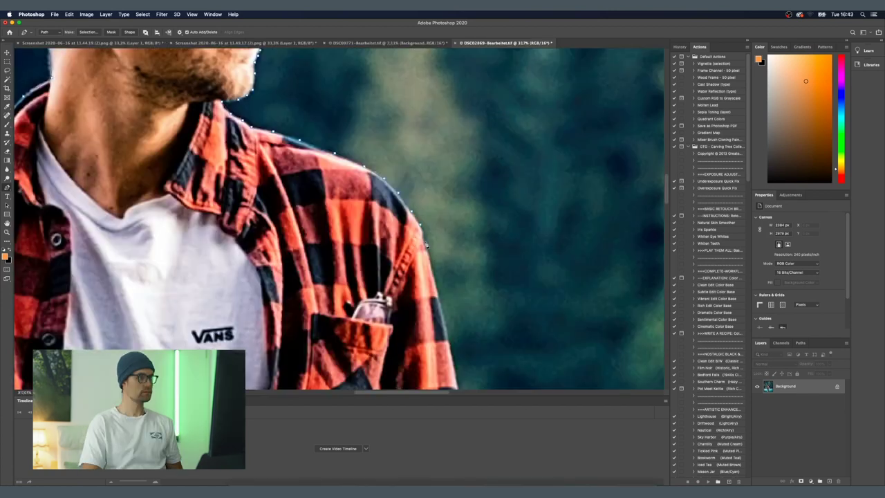
Complete the outline path around the man by tracing from the shoulder down the outer edge of the sleeve
scroll(429, 247, "down", 2)
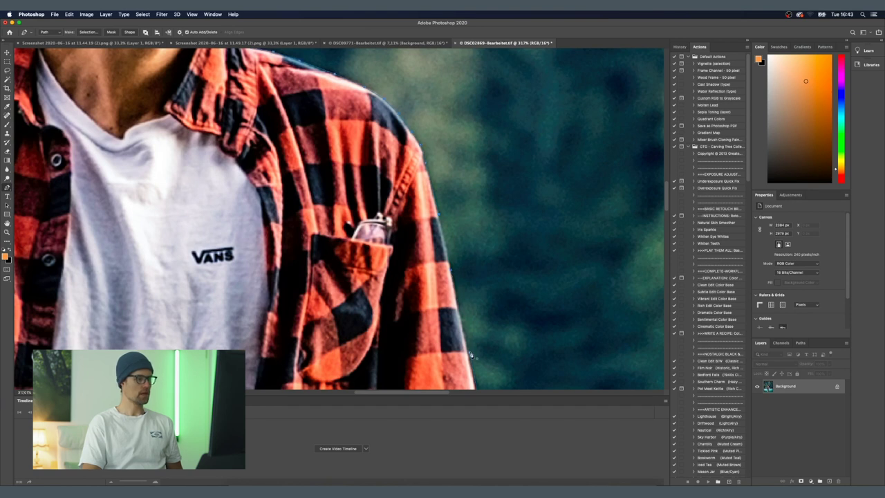
scroll(484, 282, "down", 10)
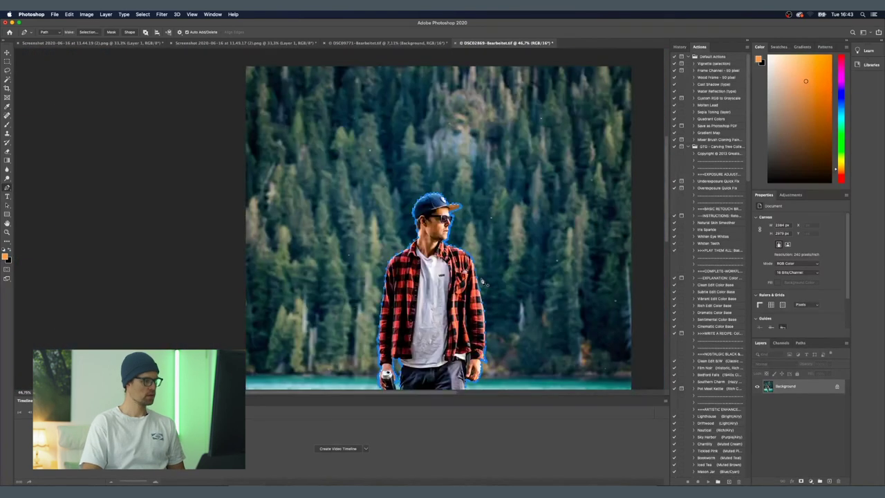
scroll(483, 281, "down", 4)
scroll(327, 276, "up", 3)
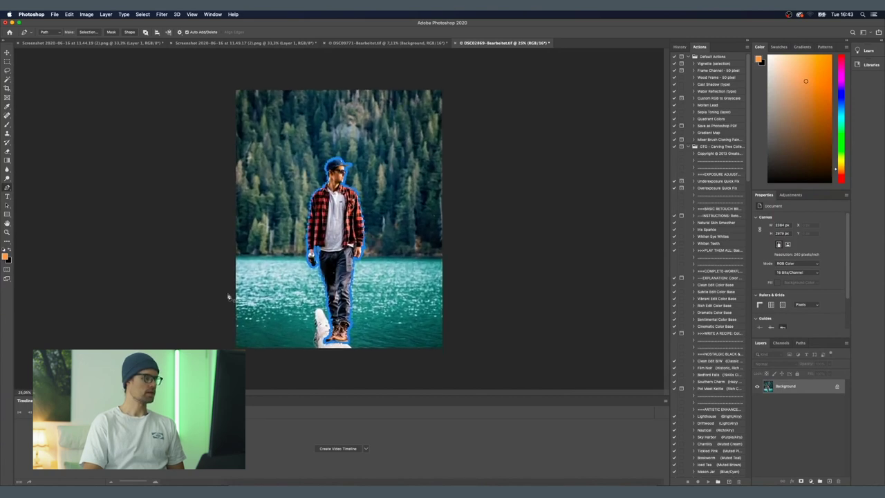
Convert the finished path around the man into a new anti-aliased selection with a feather radius of 1 pixel
scroll(233, 297, "up", 1)
scroll(236, 296, "up", 1)
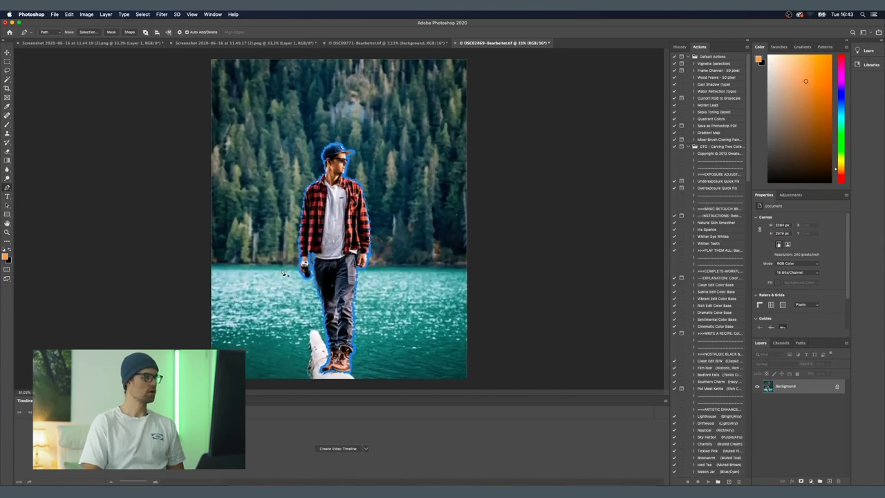
scroll(282, 275, "up", 5)
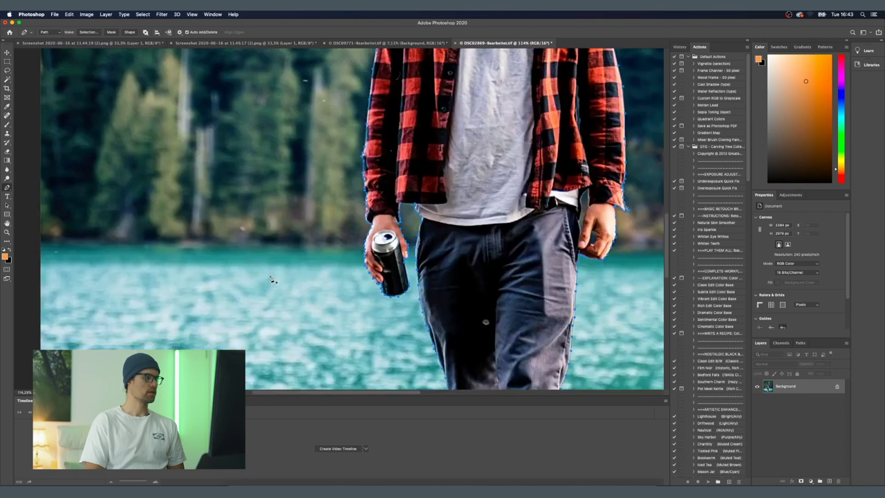
scroll(646, 250, "down", 1)
scroll(622, 276, "up", 2)
scroll(603, 284, "down", 4)
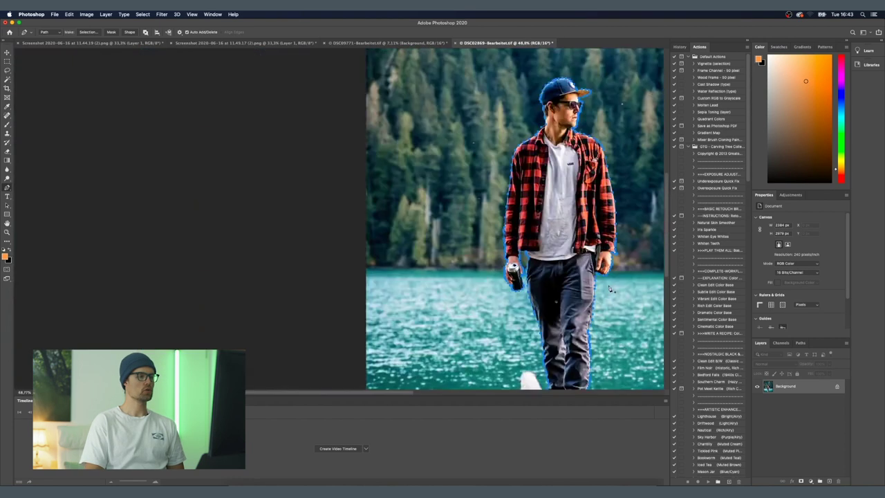
left_click_drag(602, 283, 523, 285)
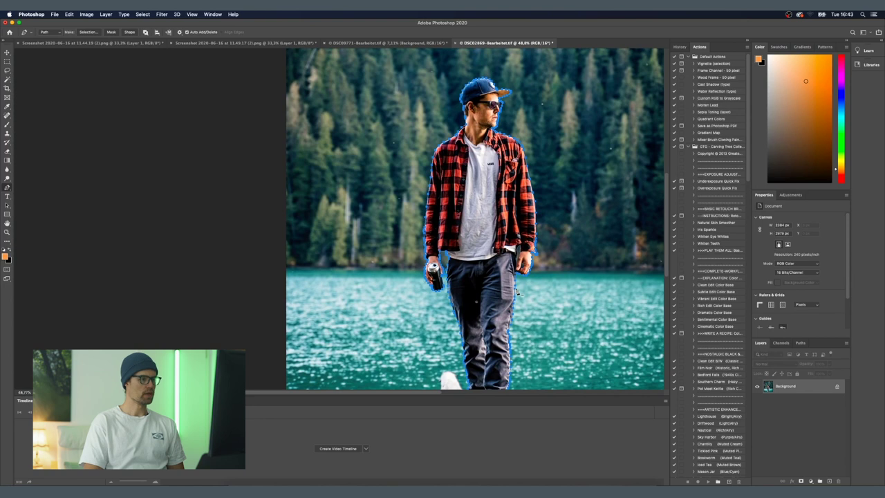
right_click(516, 292)
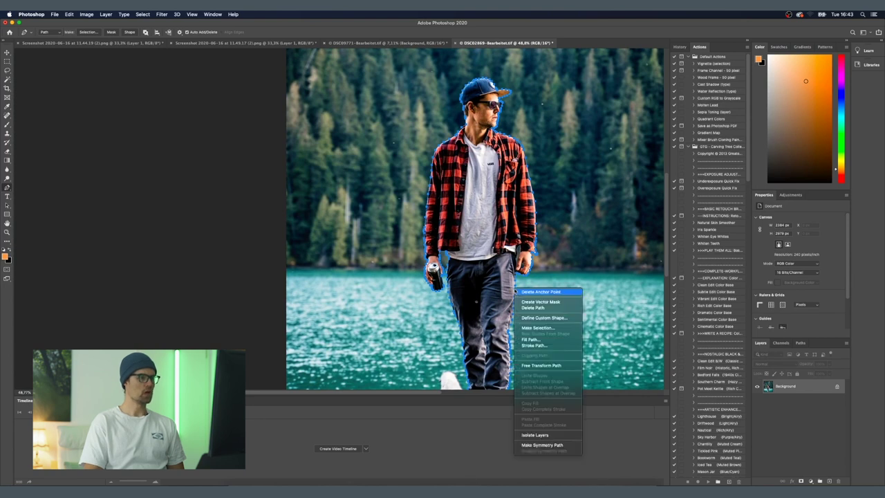
left_click(566, 328)
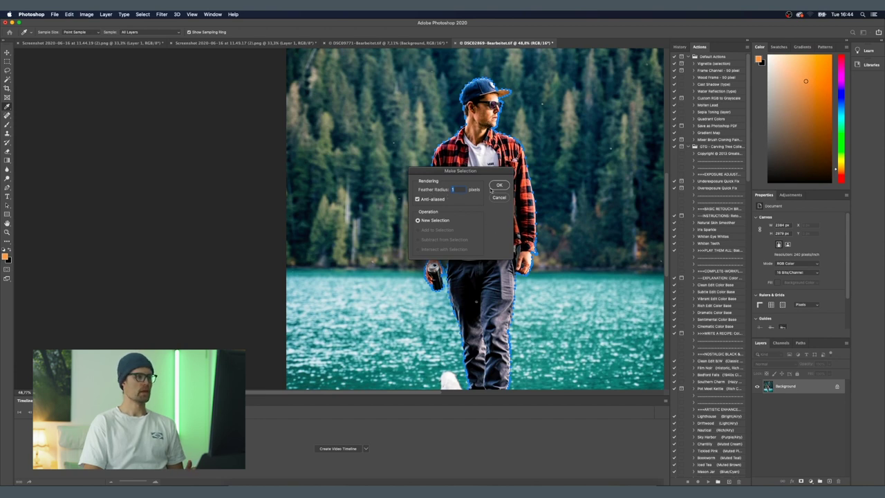
left_click(500, 186)
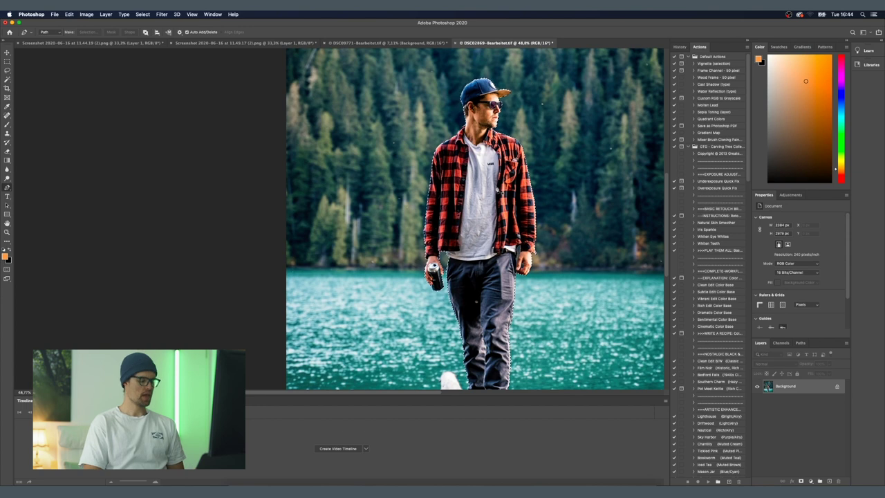
Copy the selected man and paste him onto a new layer above the background
scroll(517, 206, "up", 5)
scroll(517, 206, "down", 6)
scroll(476, 219, "down", 2)
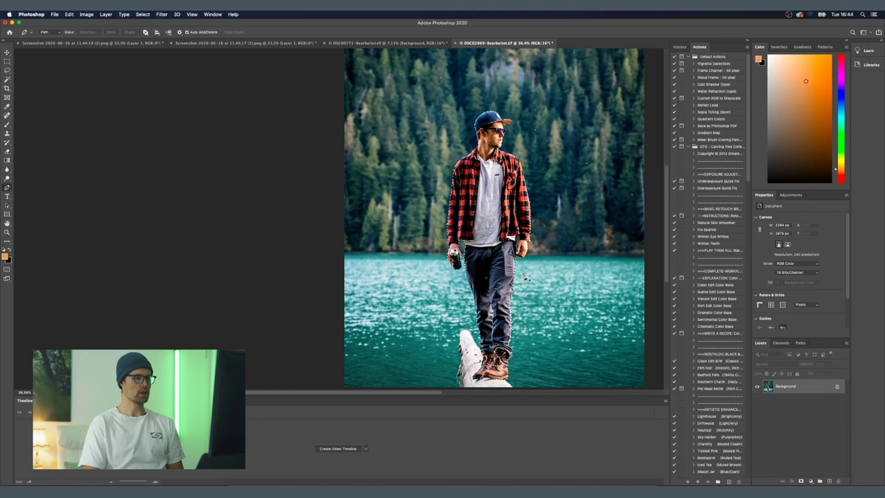
left_click(830, 482)
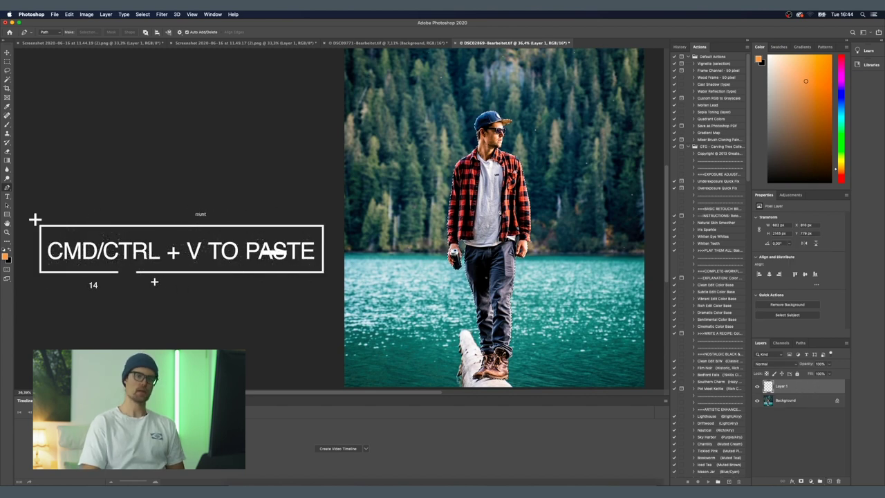
key("super+v")
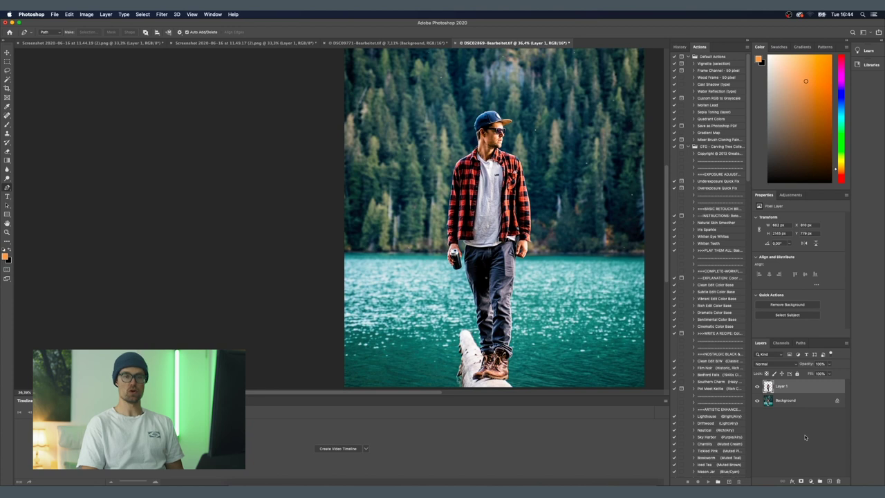
Load the man's cut-out as a selection on the Background layer and fill it with Content-Aware, Color Adaptation on, at 100% opacity
left_click(787, 403)
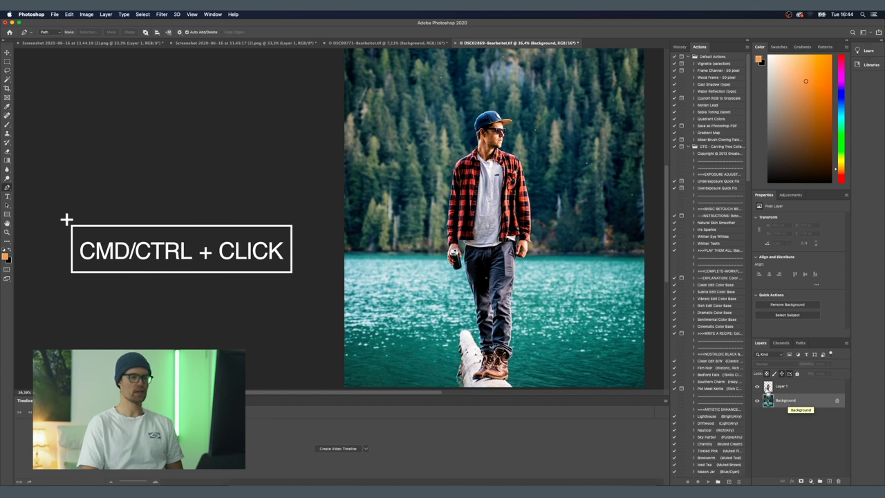
left_click(768, 387, "super")
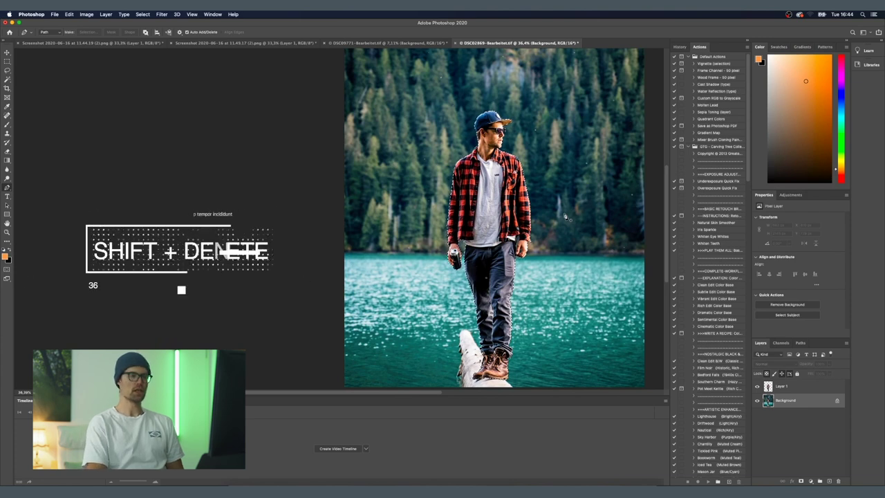
key("shift+BackSpace")
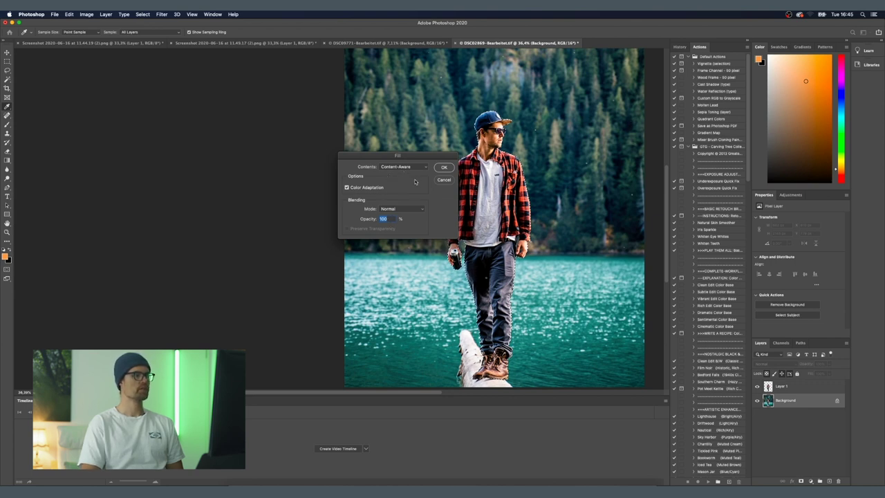
left_click(441, 166)
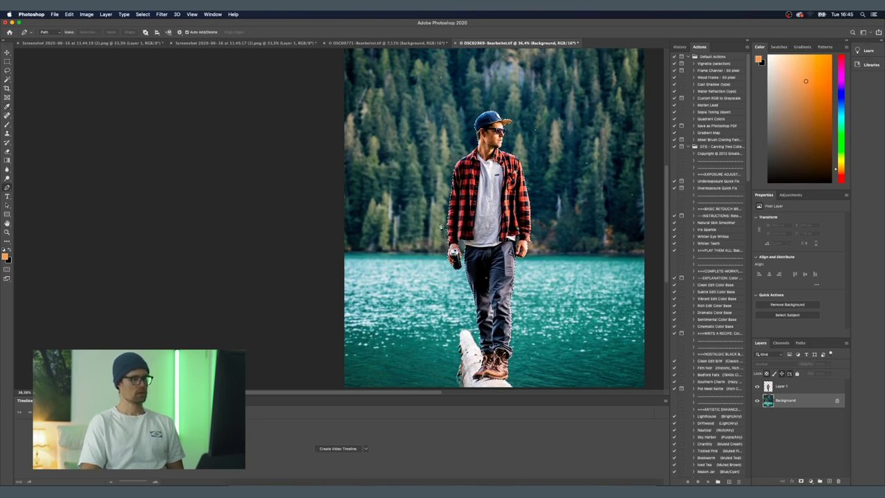
scroll(440, 225, "down", 2)
scroll(440, 225, "right", 3)
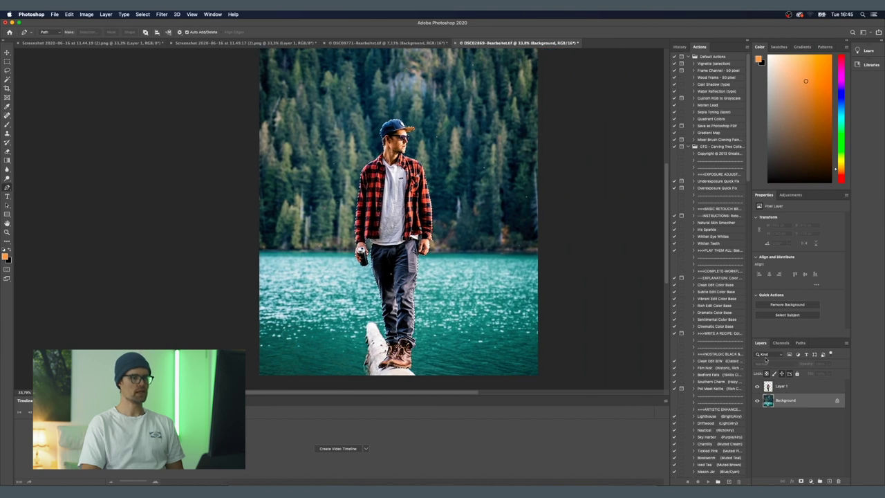
Hide the man's layer and examine the filled background for leftover outlines around the head, shoulders and arms
left_click(758, 387)
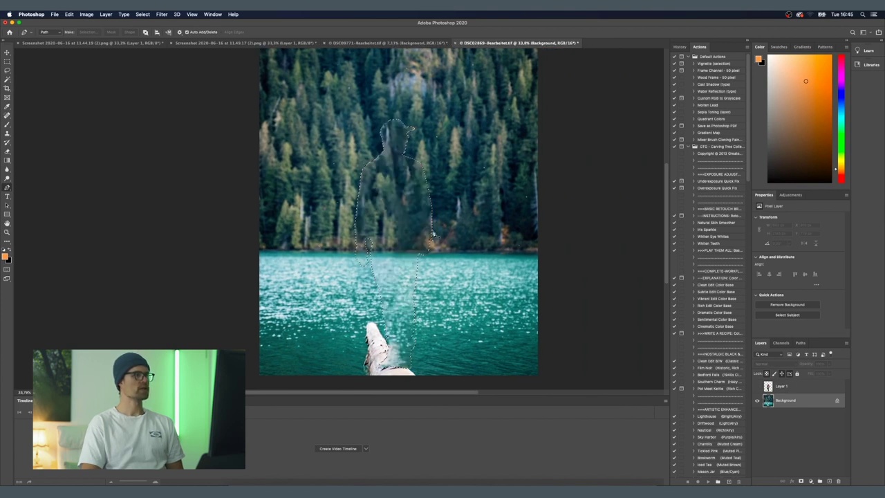
scroll(390, 208, "up", 2)
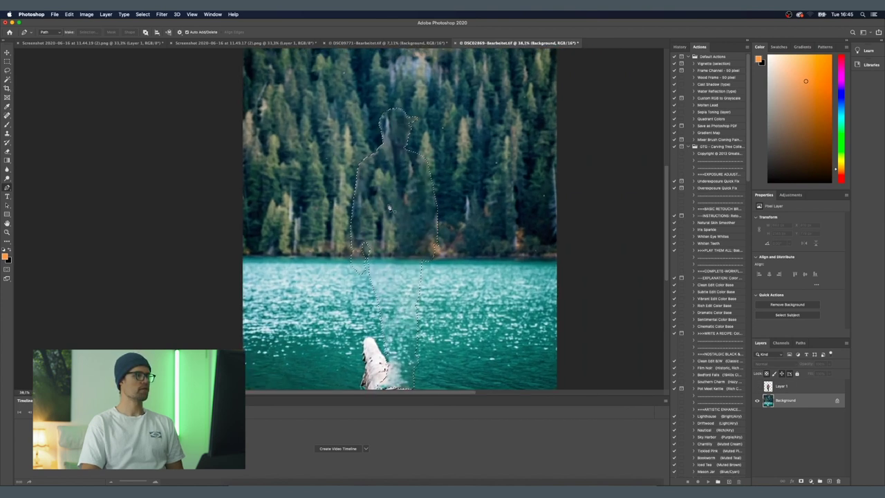
scroll(390, 208, "down", 3)
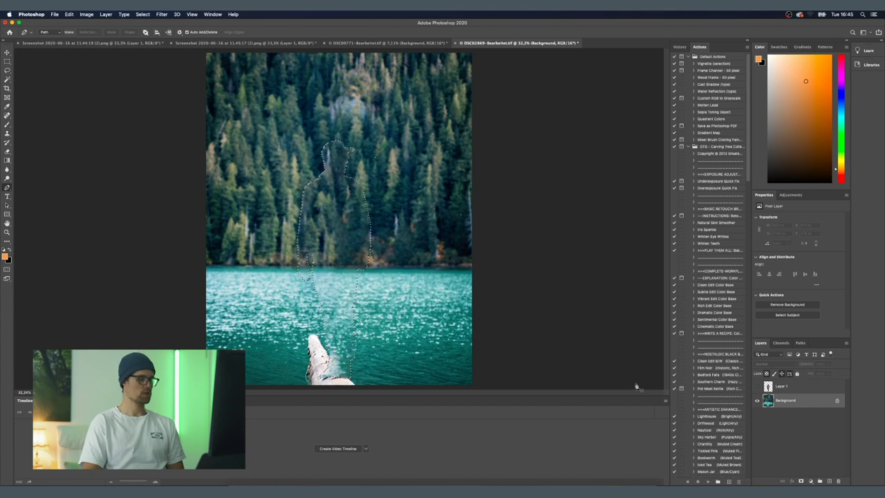
scroll(308, 191, "up", 5)
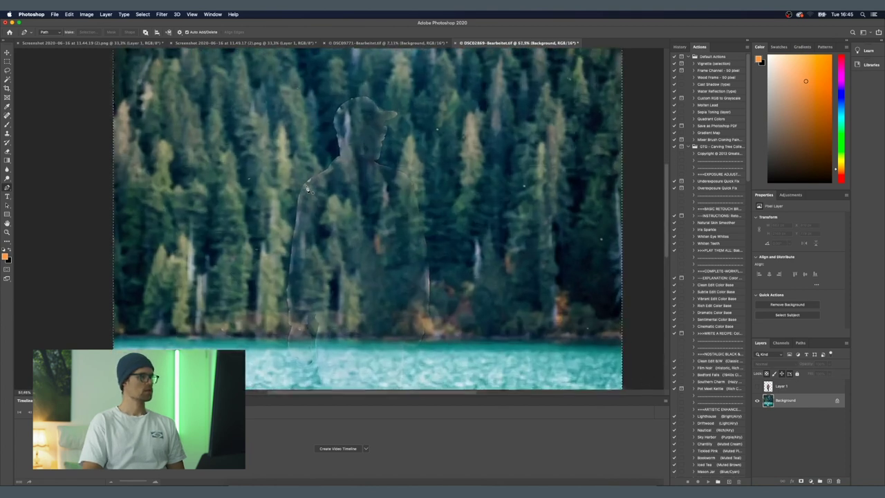
scroll(308, 190, "up", 4)
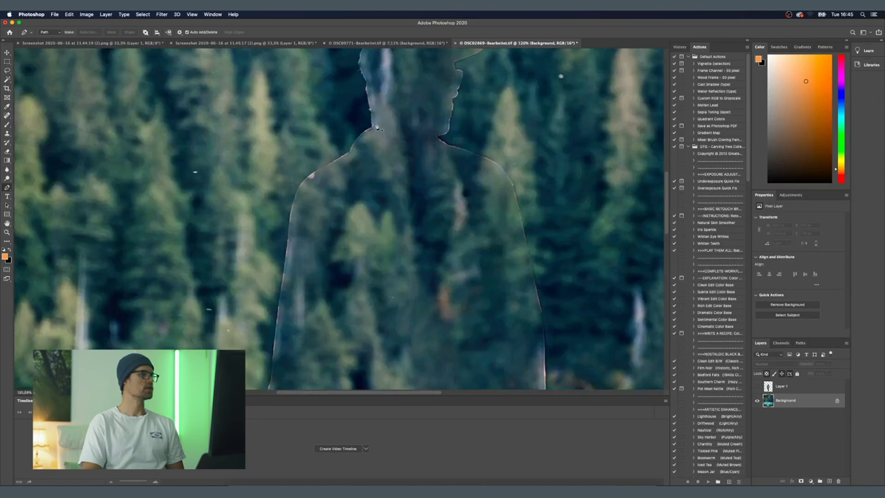
scroll(293, 258, "down", 6)
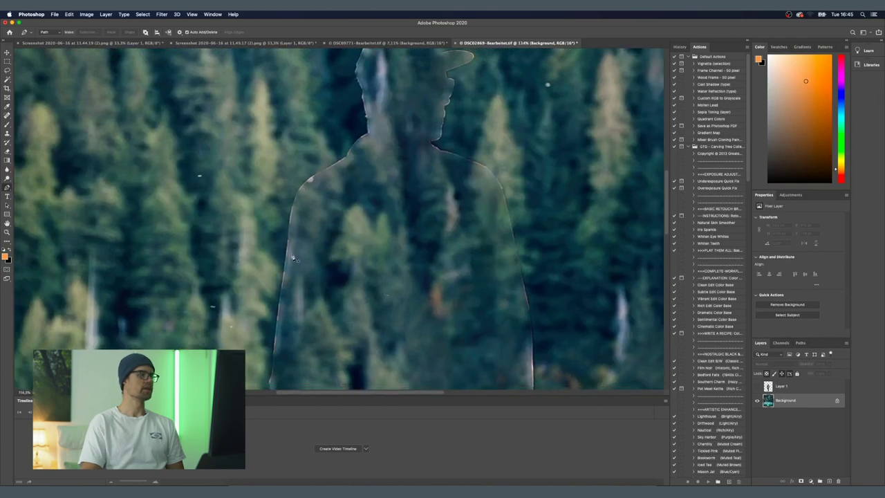
Clone nearby forest over the leftover outline of the man's right-hand shoulder and arm with the Clone Stamp at 82% opacity
left_click(7, 133)
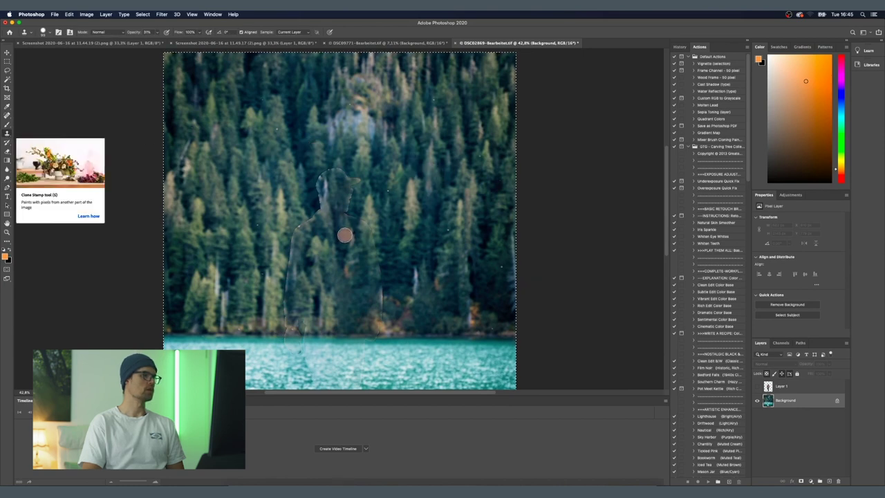
scroll(346, 233, "up", 3)
mouse_move(403, 250)
left_mouse_down()
mouse_move(421, 253)
mouse_move(411, 251)
left_mouse_up()
left_click(382, 222)
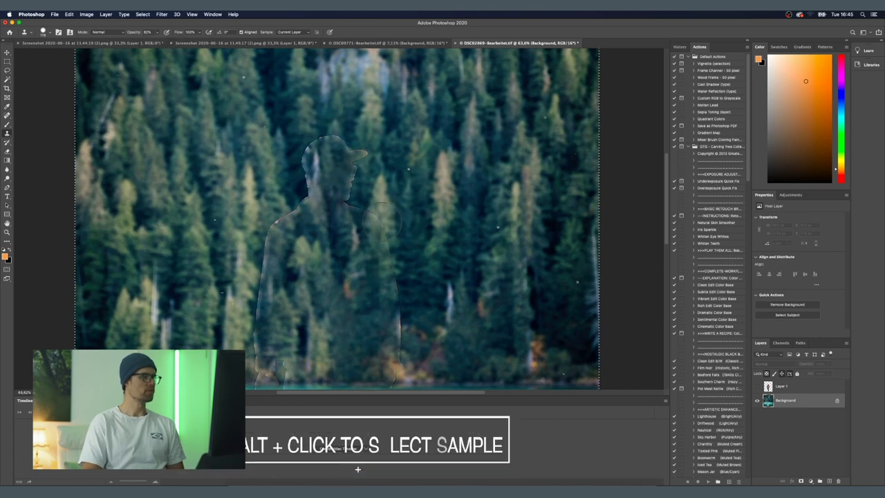
left_click(389, 250)
left_click(392, 274)
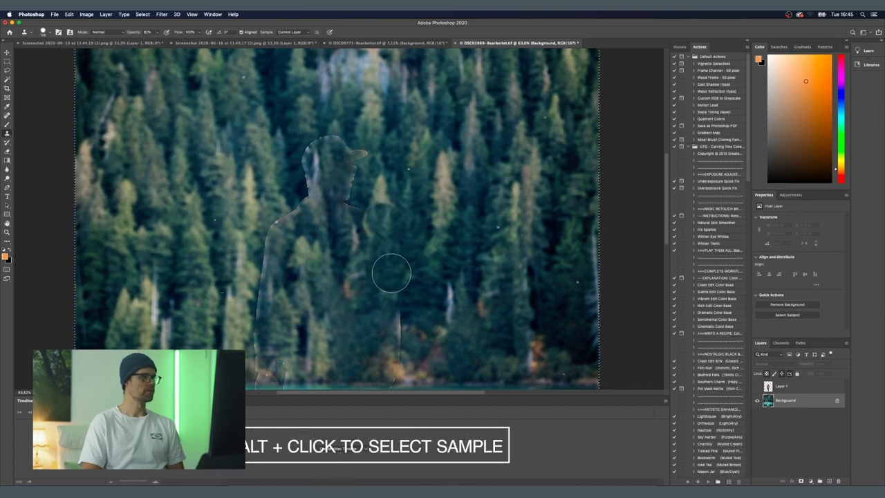
scroll(397, 320, "down", 3)
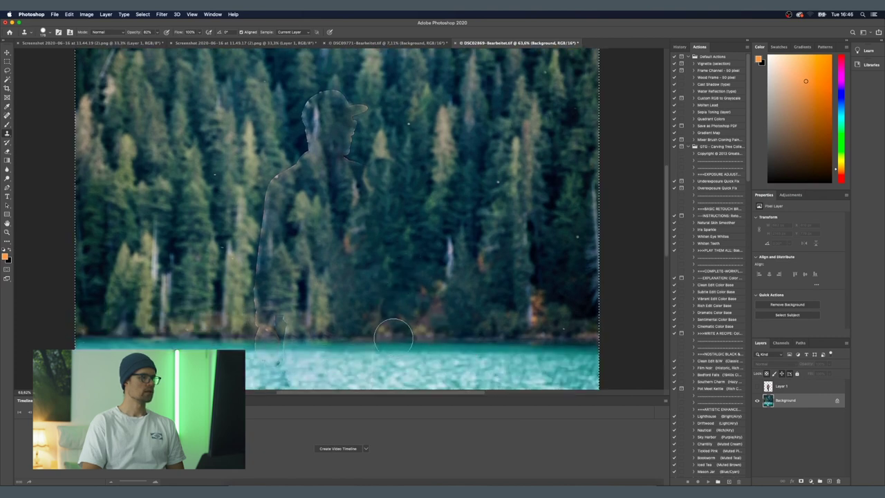
Clone away the remaining outlines of the man in the forest and lake with the Clone Stamp, working down to the log
scroll(393, 305, "down", 10)
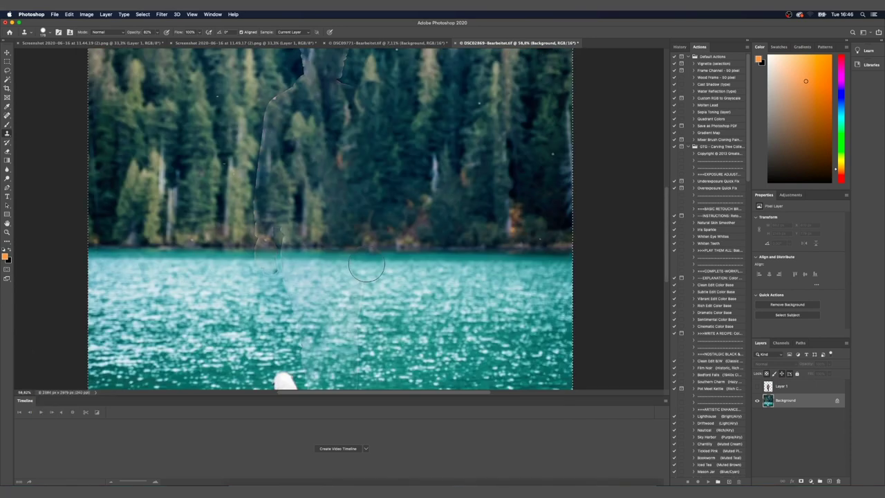
scroll(393, 298, "down", 4)
right_click(419, 283)
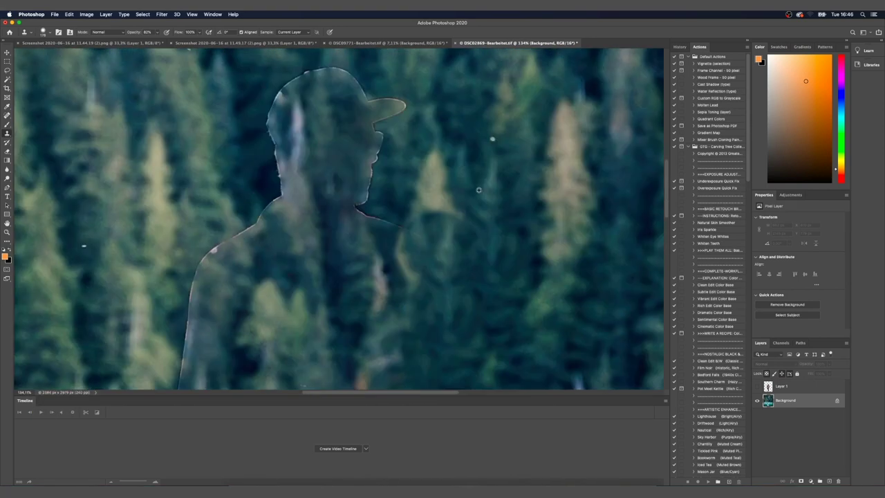
scroll(370, 150, "down", 5)
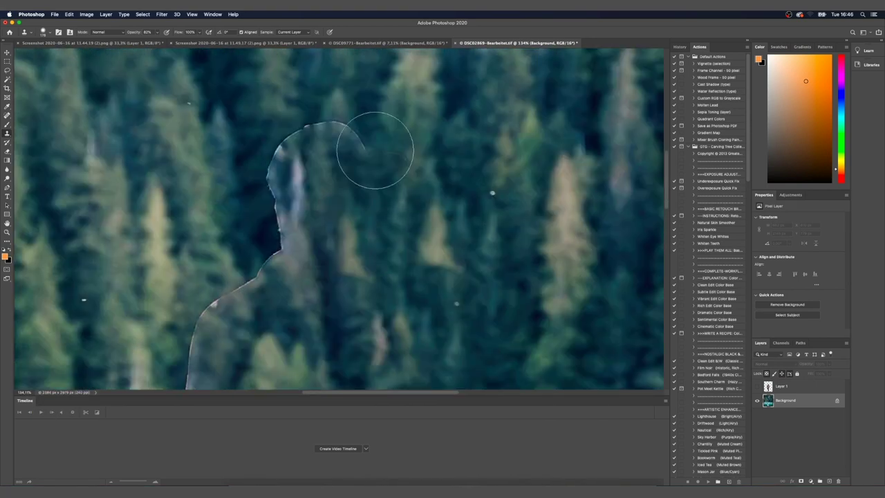
scroll(399, 291, "up", 4)
scroll(395, 289, "up", 2)
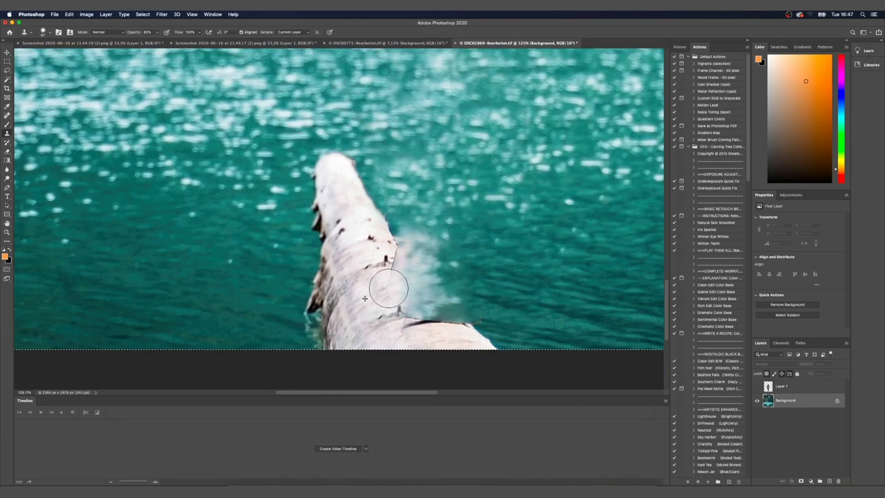
scroll(395, 309, "down", 5)
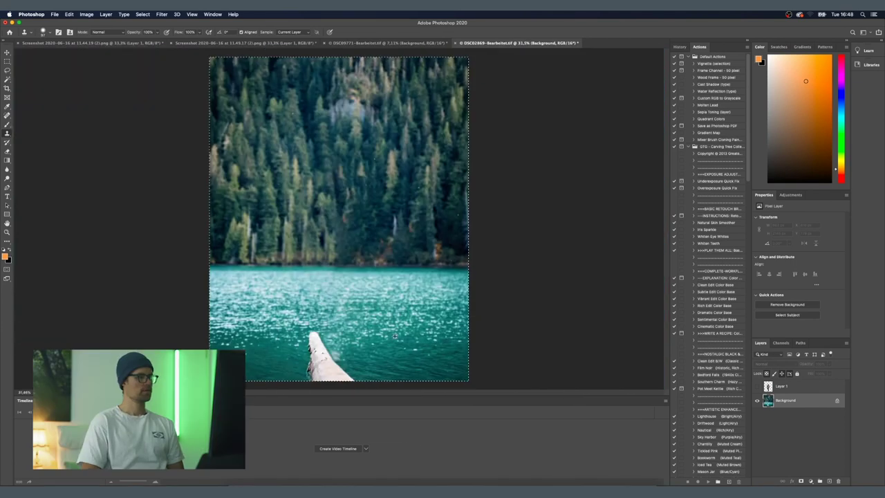
Toggle the man's layer on and off to compare the photo with the retouched background
scroll(395, 337, "down", 1)
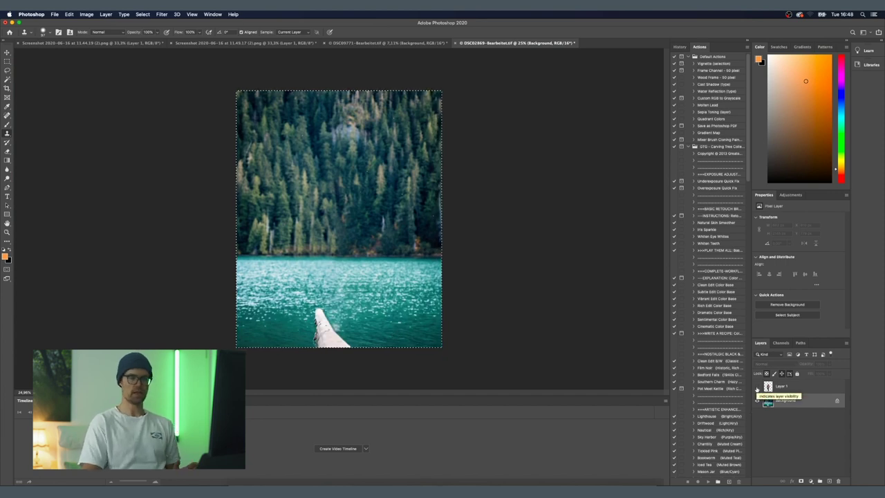
left_click(757, 387)
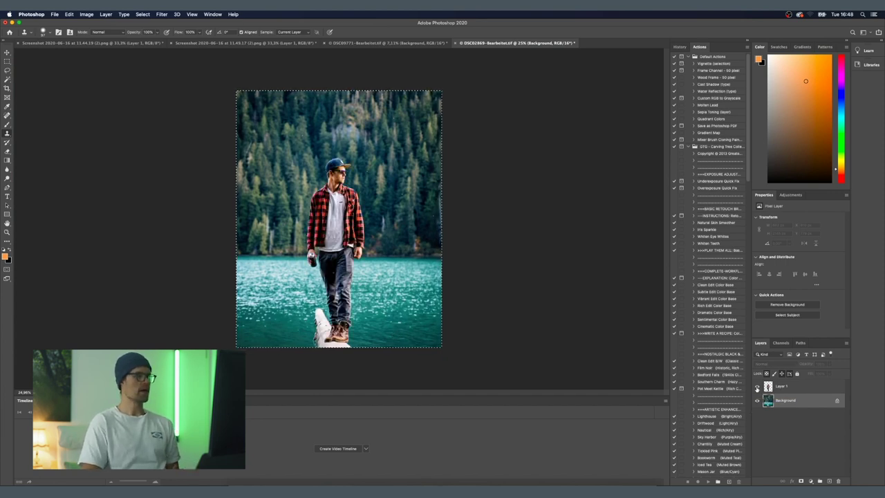
left_click(757, 387)
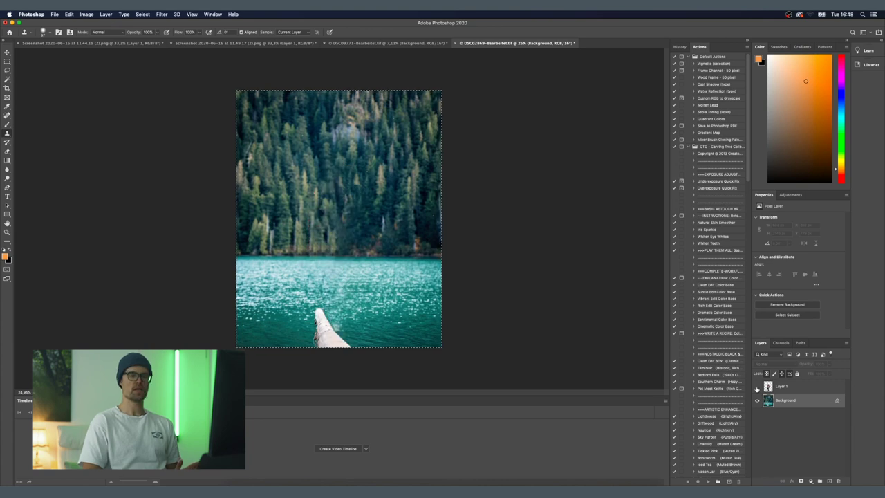
left_click(758, 387)
left_click(757, 388)
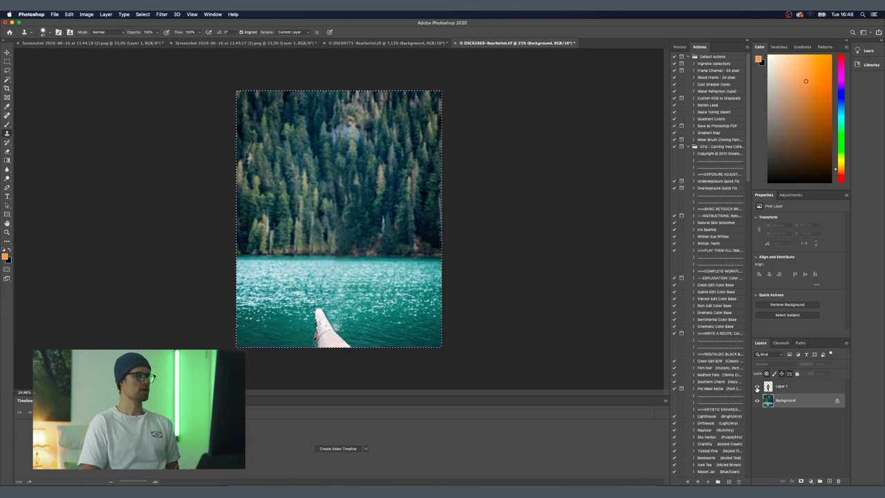
left_click(757, 387)
left_click(758, 388)
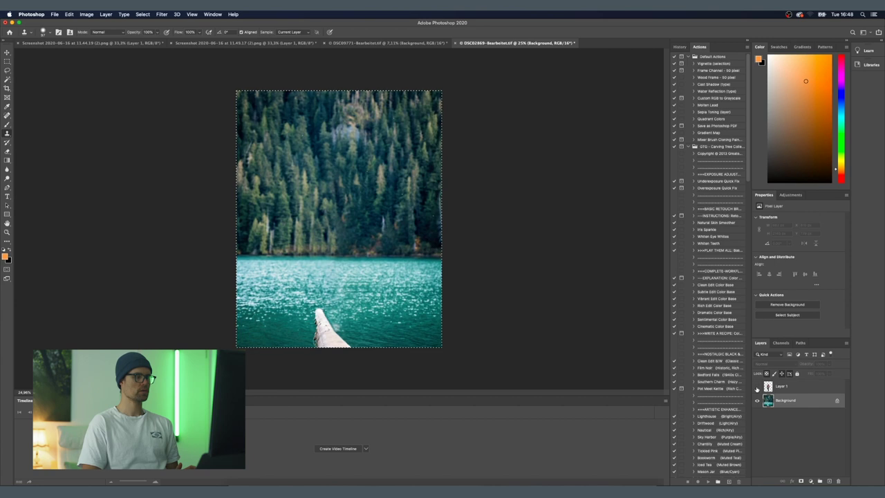
Trace a Pen path from the log's right-hand base up its edge and around the tip
key("p")
scroll(267, 353, "up", 2)
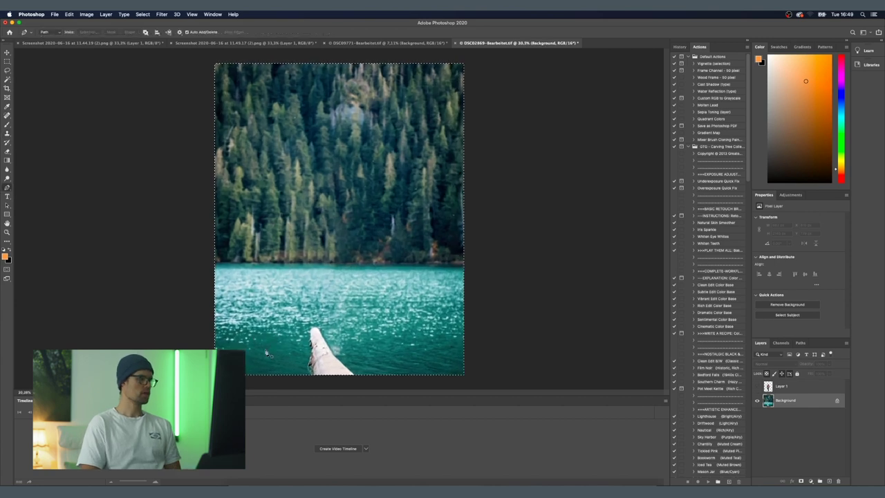
scroll(276, 353, "up", 5)
scroll(278, 358, "down", 2)
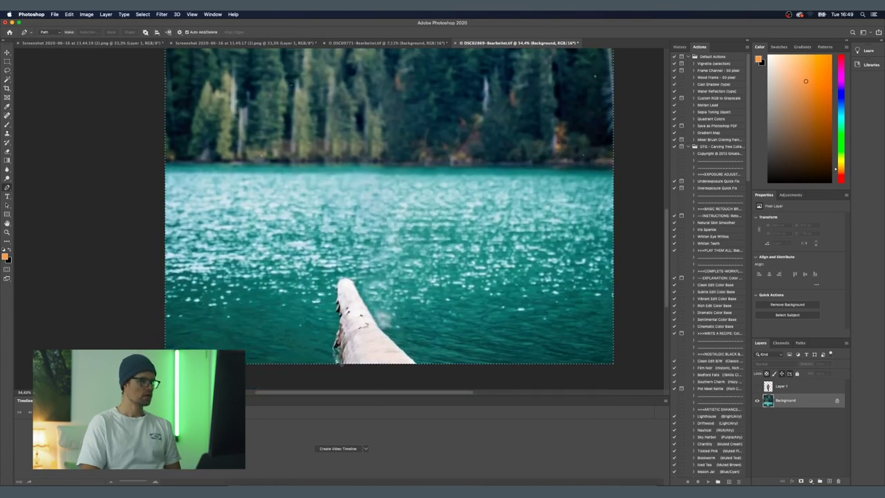
left_click(410, 360)
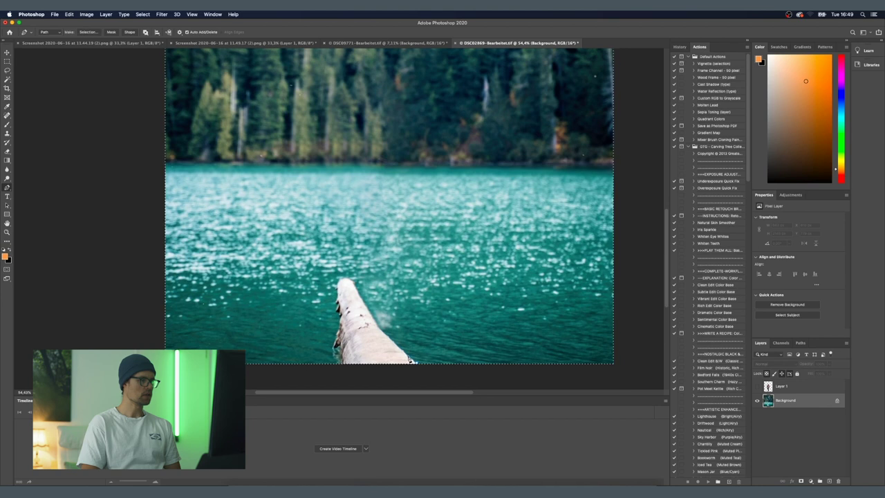
left_click(397, 346)
left_click(379, 328)
left_click(372, 317)
left_click(361, 297)
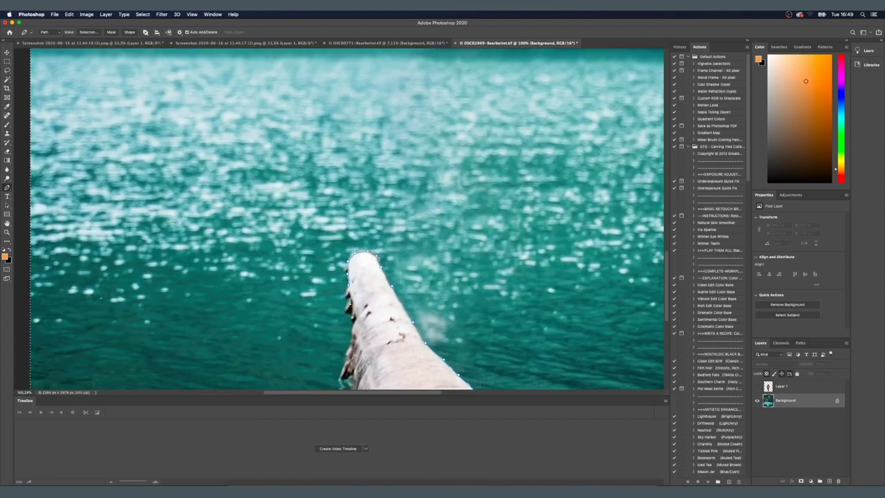
Continue the path down the log's rough left-hand edge to below the photo's lower border and close it
left_click(349, 309)
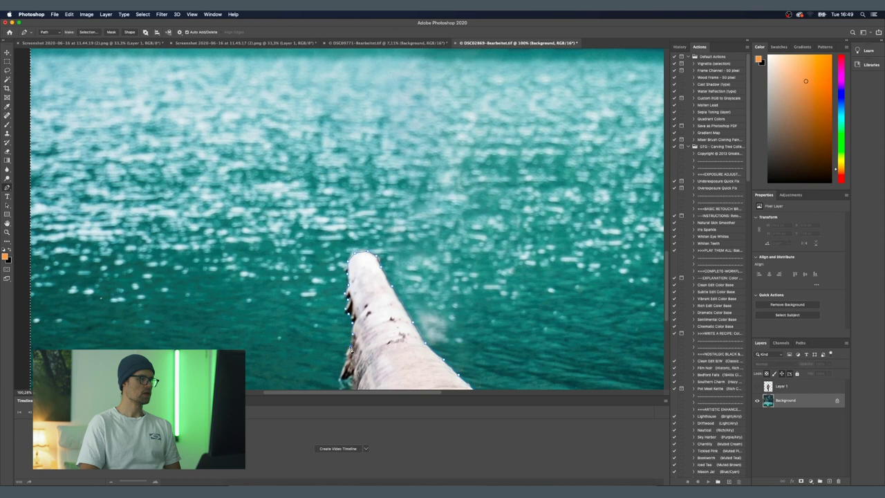
scroll(346, 218, "down", 3)
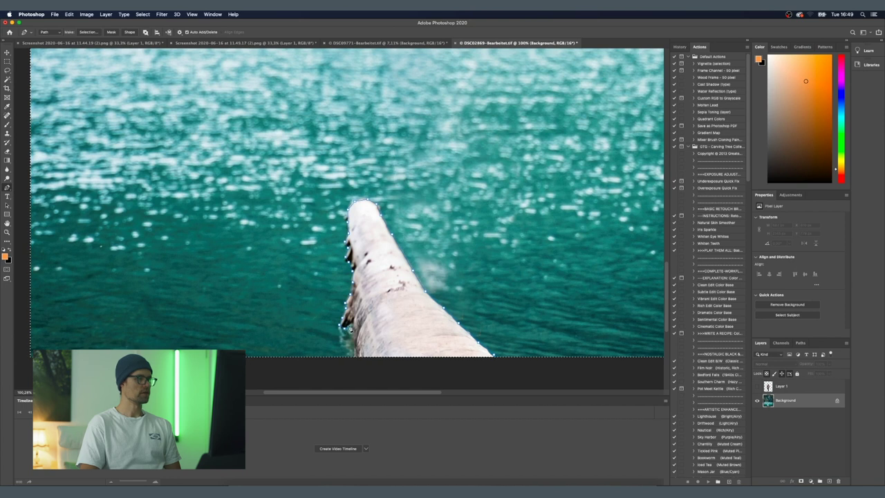
scroll(387, 263, "down", 4)
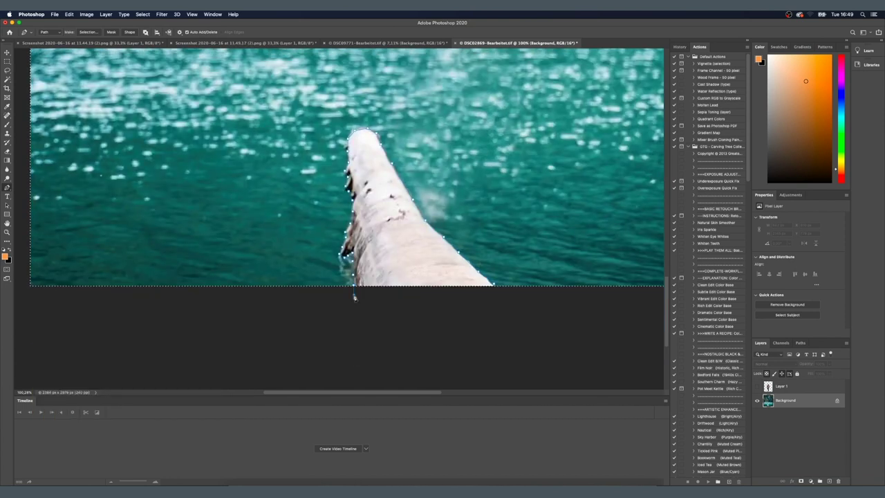
Convert the path around the log into a new anti-aliased selection with a feather radius of 1 pixel
scroll(429, 234, "up", 5)
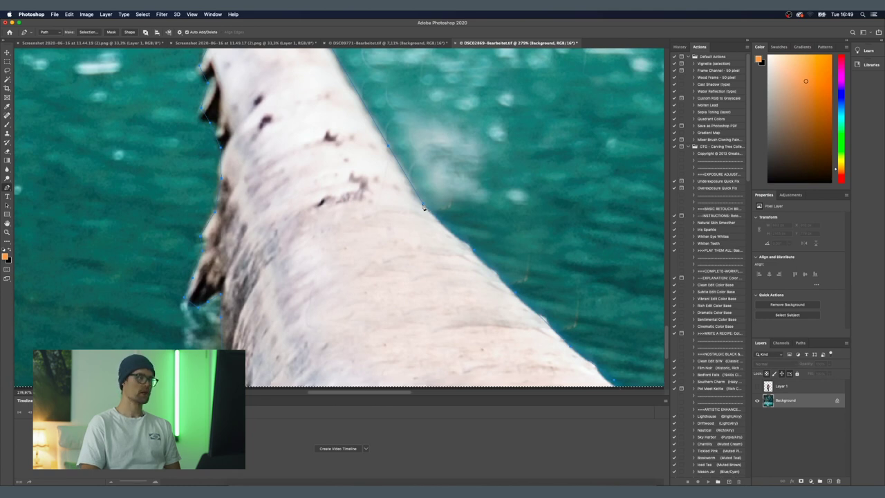
right_click(424, 207)
left_click(469, 244)
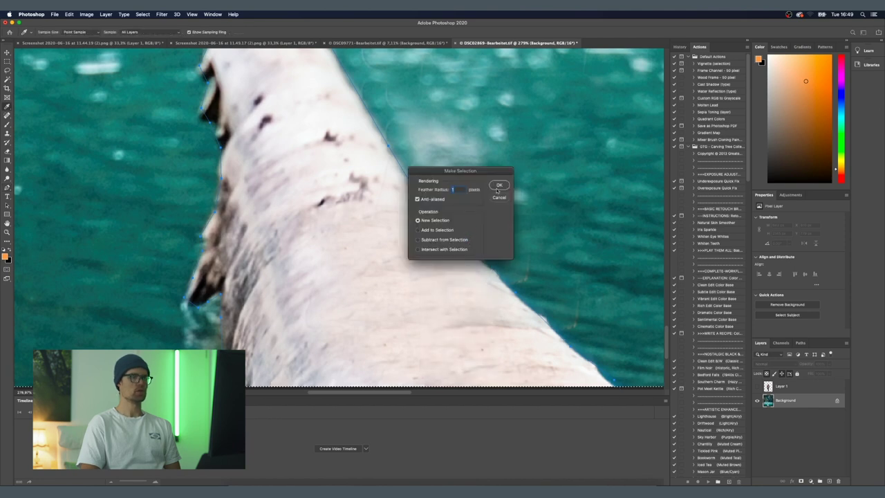
left_click(499, 186)
scroll(425, 204, "down", 5)
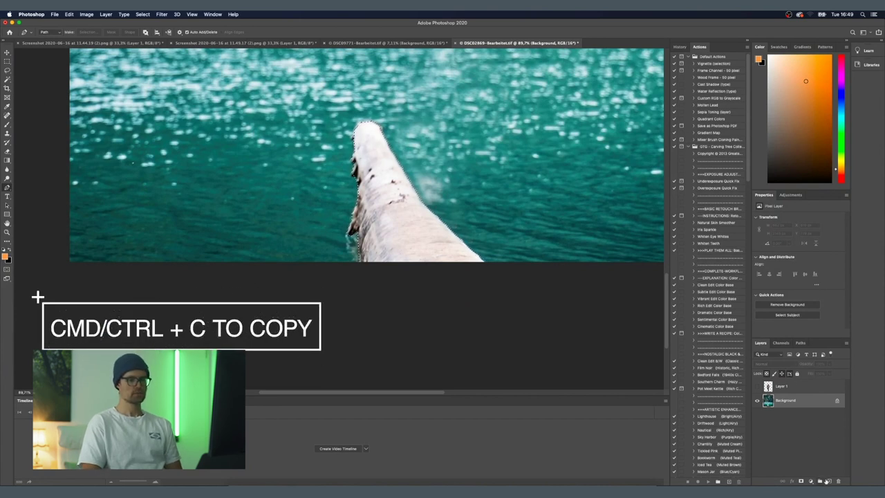
Paste the copied log onto a new layer and load its outline as a selection with the Background layer active
key("ctrl+v")
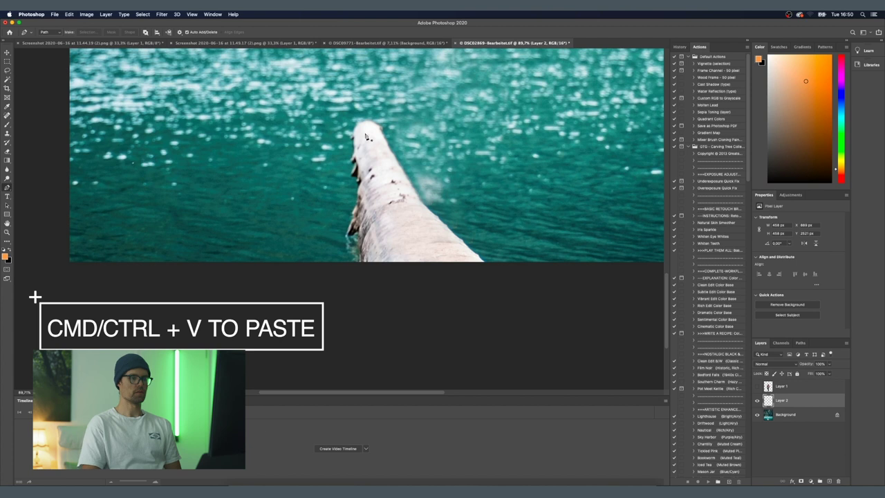
left_click(769, 417)
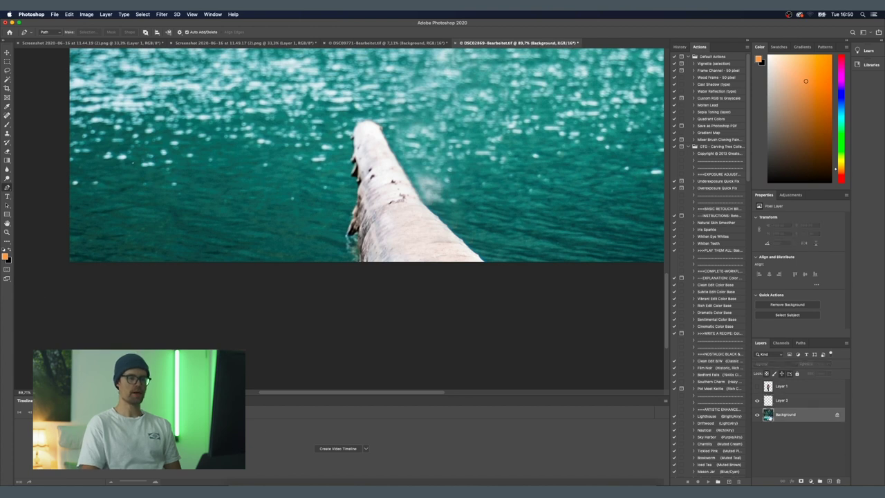
left_click(768, 404, "super")
Fill the log selection on the Background with Content-Aware in Normal mode at 100% opacity, and hide the log layer
scroll(507, 290, "up", 2)
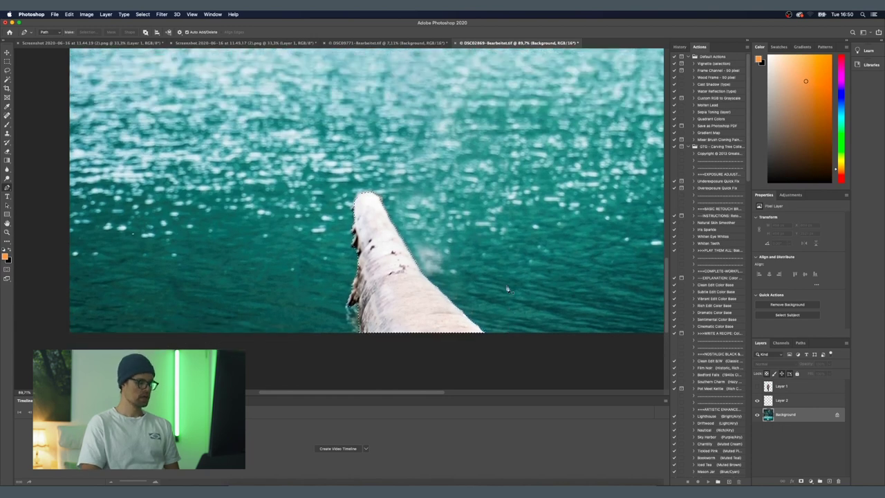
scroll(507, 290, "up", 1)
key("shift+BackSpace")
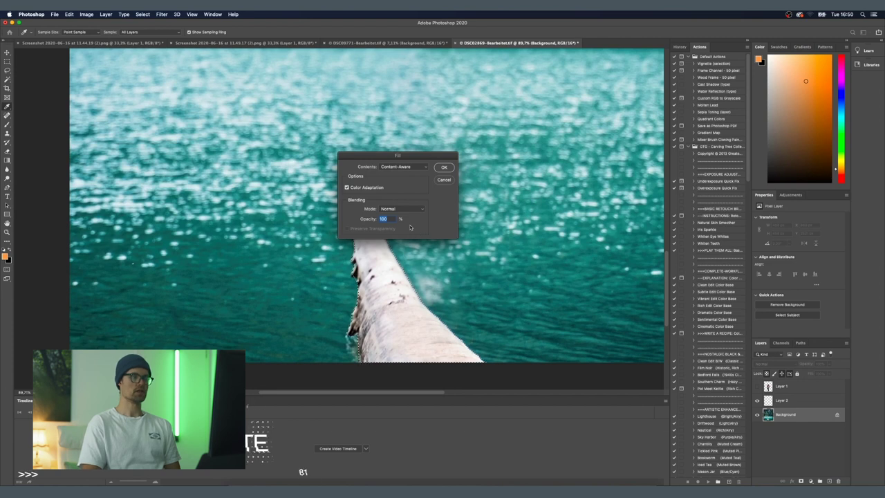
left_click(444, 168)
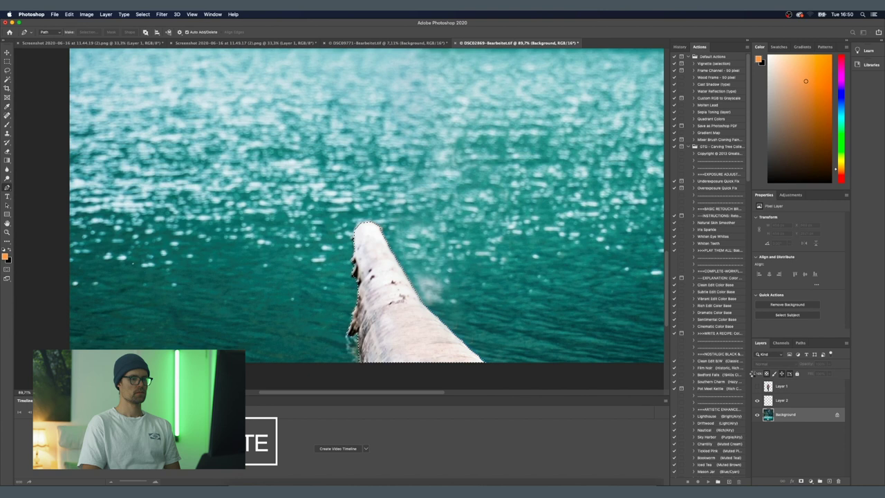
left_click(757, 402)
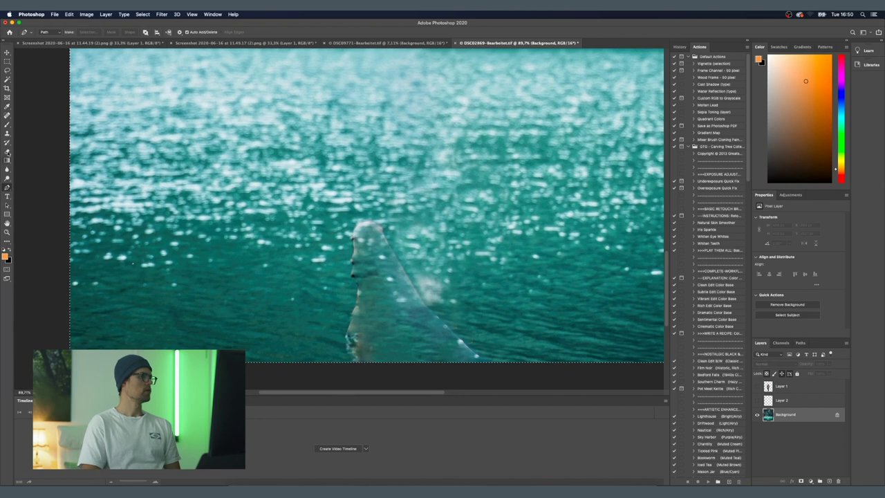
Clone Stamp clean water over the log's leftover outline and bright patches on the Background layer
key("s")
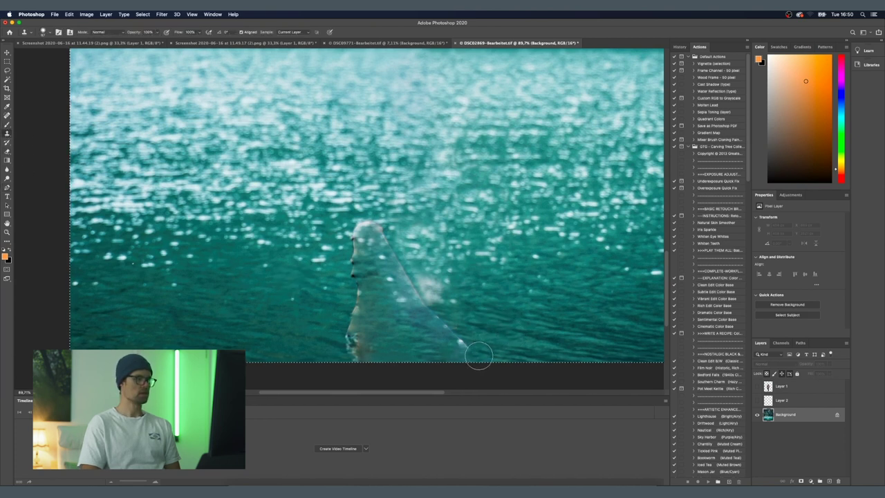
mouse_move(511, 312)
left_mouse_down()
mouse_move(415, 298)
mouse_move(363, 231)
mouse_move(329, 318)
left_mouse_up()
left_click(330, 320, "alt")
left_click(357, 351)
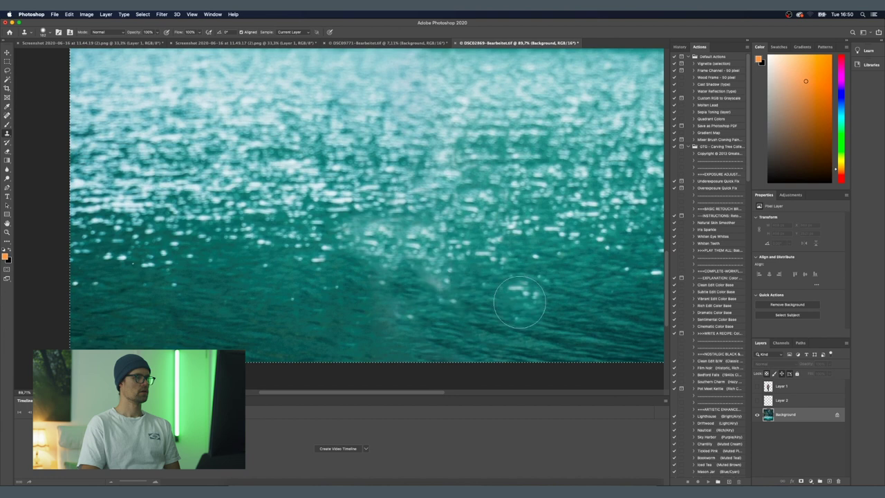
left_click(431, 289)
left_click_drag(523, 329, 476, 325)
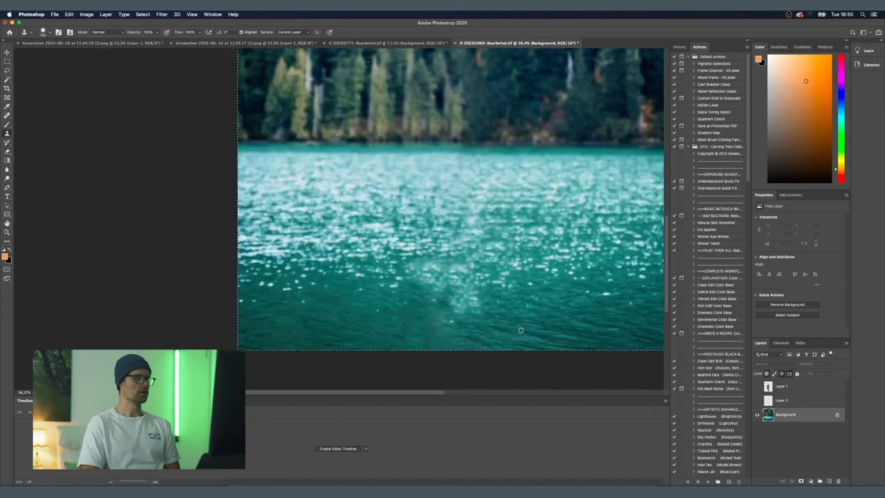
Toggle the log's layer on and off to compare it with the retouched water underneath
left_click(758, 402)
left_click(758, 400)
left_click(758, 400)
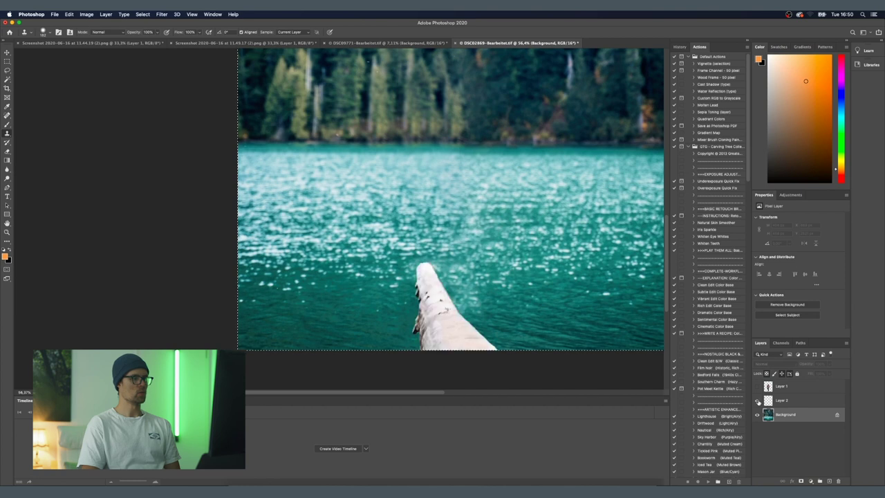
scroll(484, 374, "up", 5)
scroll(483, 376, "down", 4)
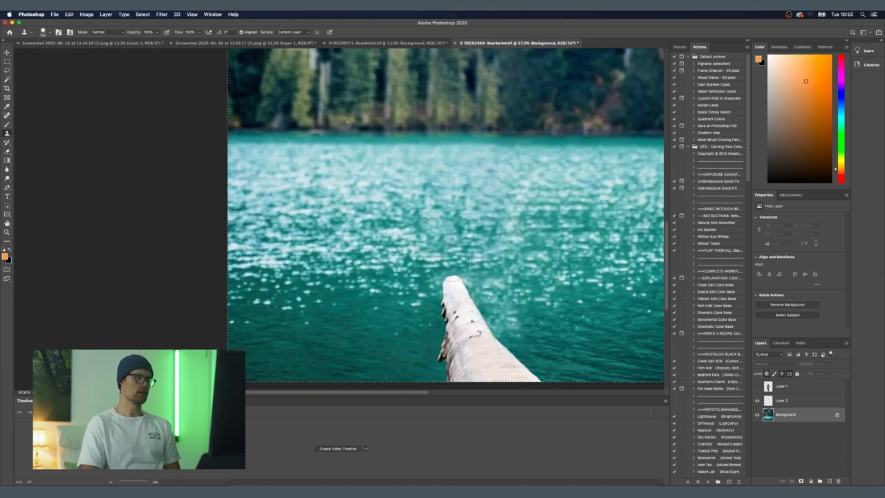
left_click(758, 401)
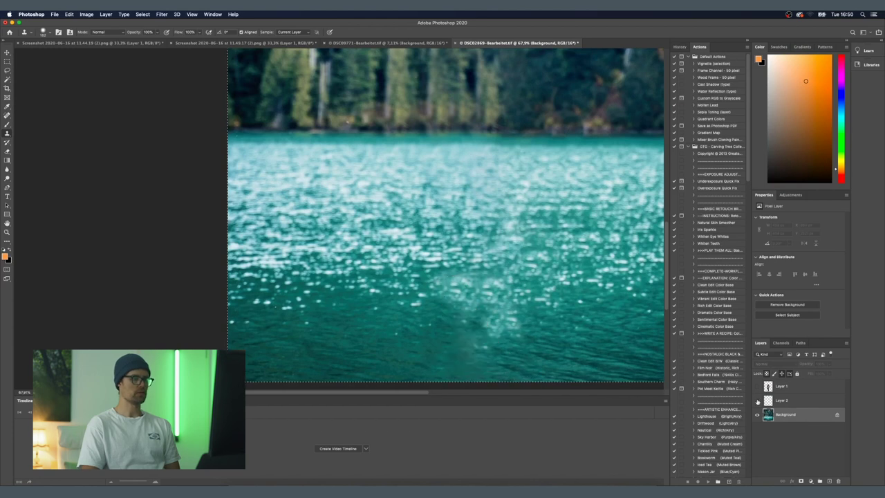
left_click(757, 401)
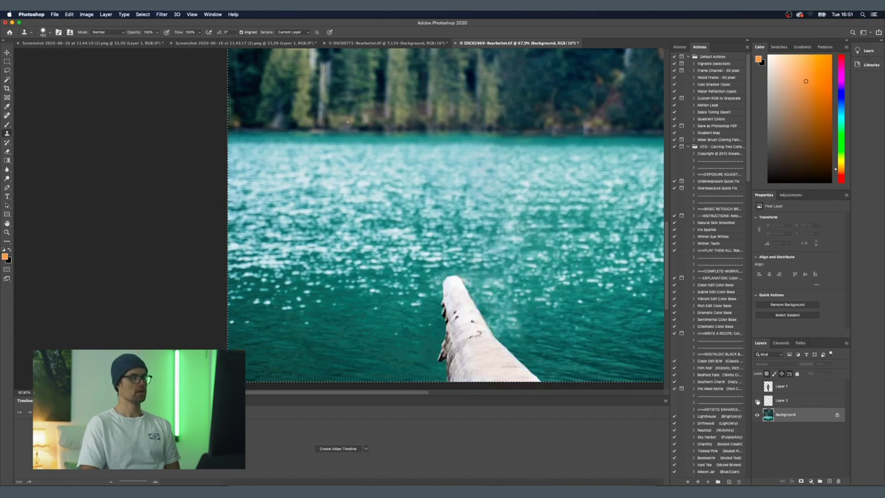
Show the man's layer briefly, and hide both the man and log layers to examine the whole retouched background
scroll(572, 298, "down", 5)
scroll(573, 297, "right", 3)
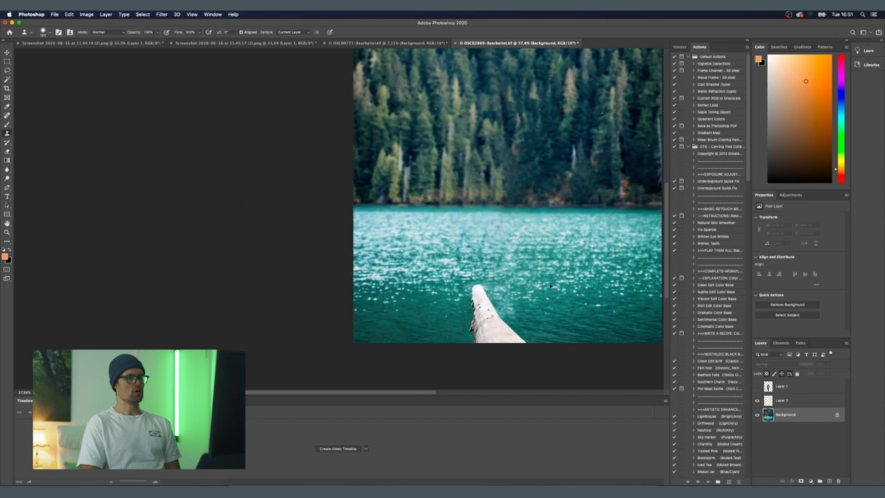
left_click(757, 386)
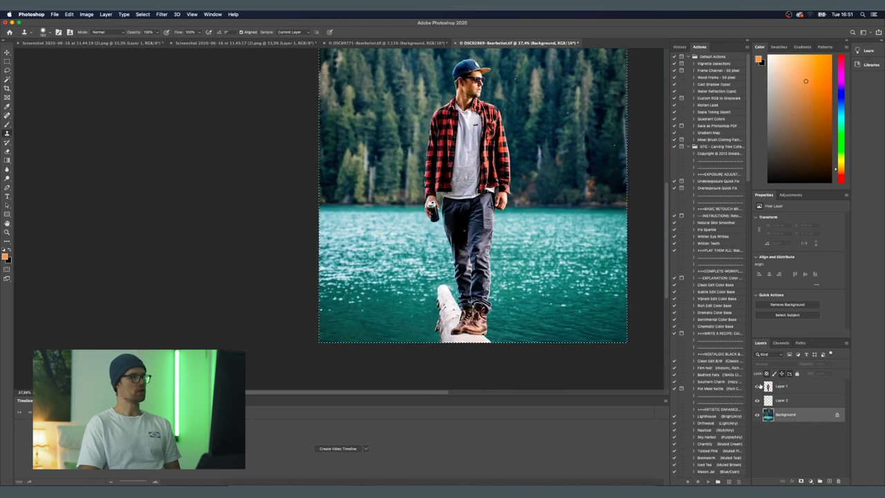
left_click(757, 386)
left_click(759, 400)
scroll(498, 259, "down", 3)
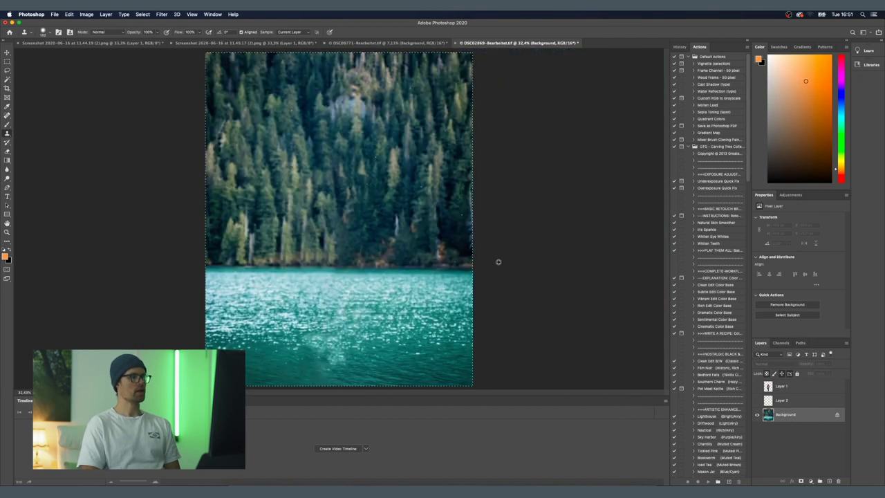
scroll(266, 260, "up", 2)
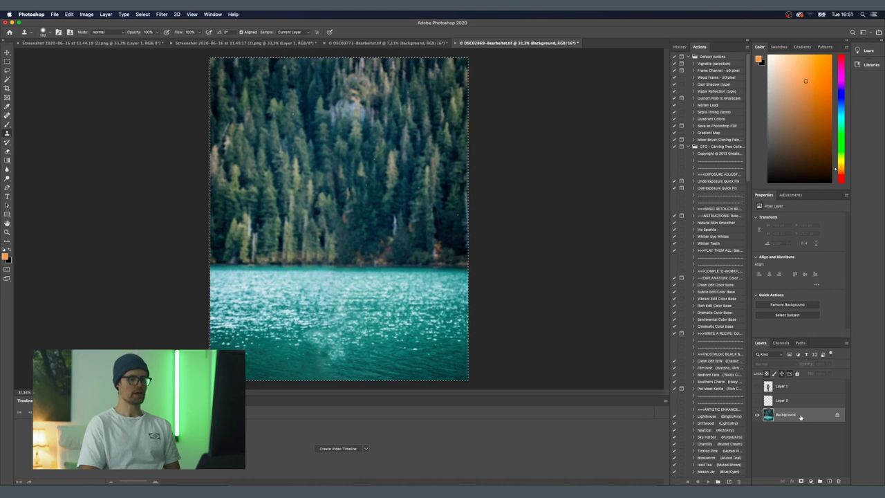
Trace a Pen path around the lake along the shoreline and convert it into a new anti-aliased selection with a 1 pixel feather
left_click(8, 188)
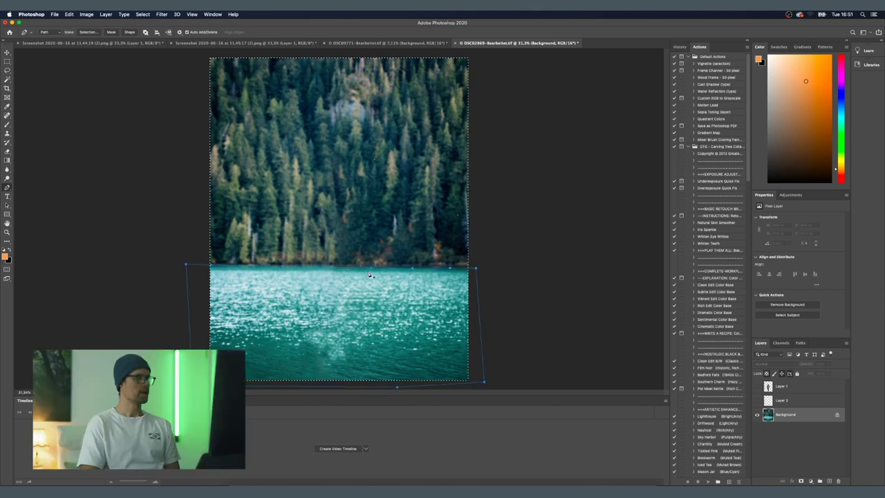
right_click(373, 272)
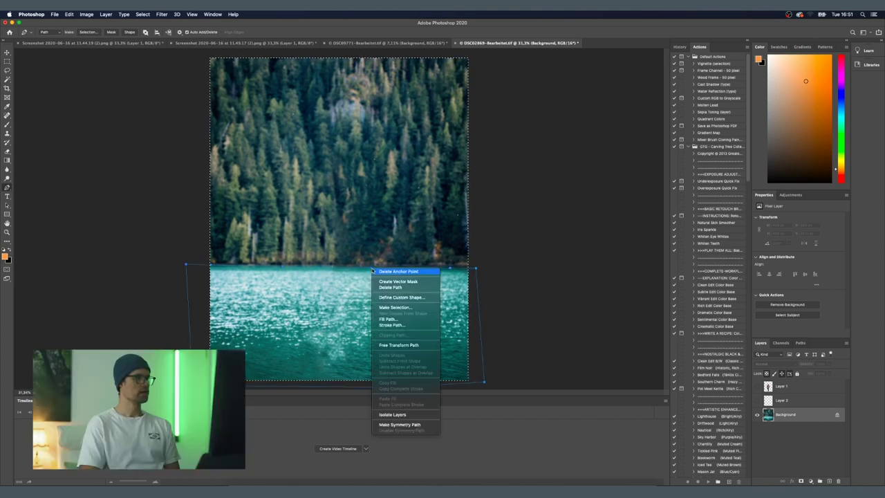
left_click(413, 307)
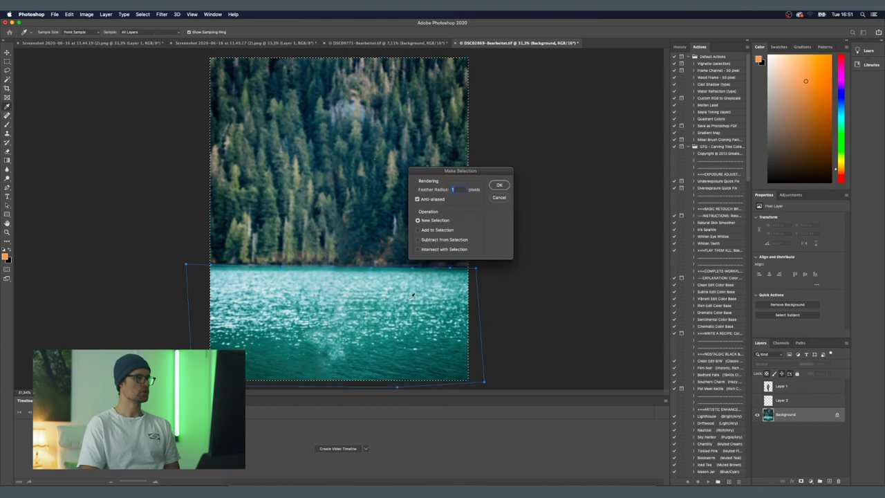
left_click(499, 186)
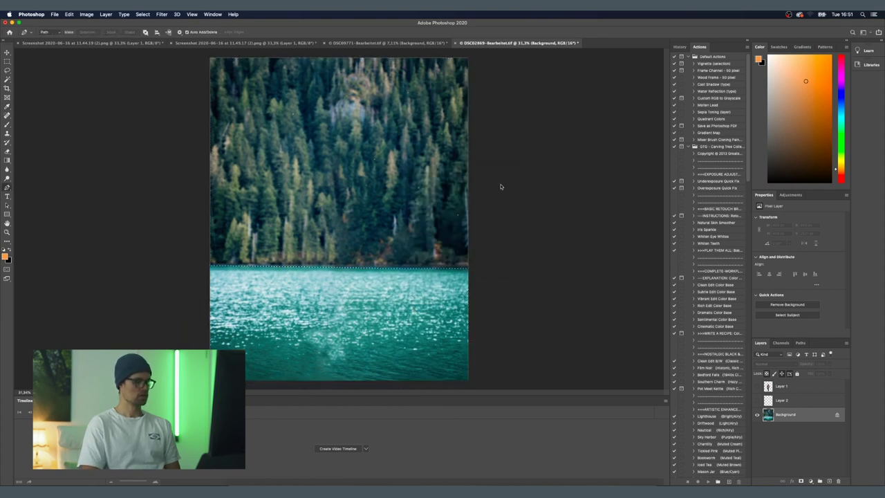
Copy the selected lake onto a new layer, content-aware fill its area on the Background, and hide the lake layer
left_click(829, 481)
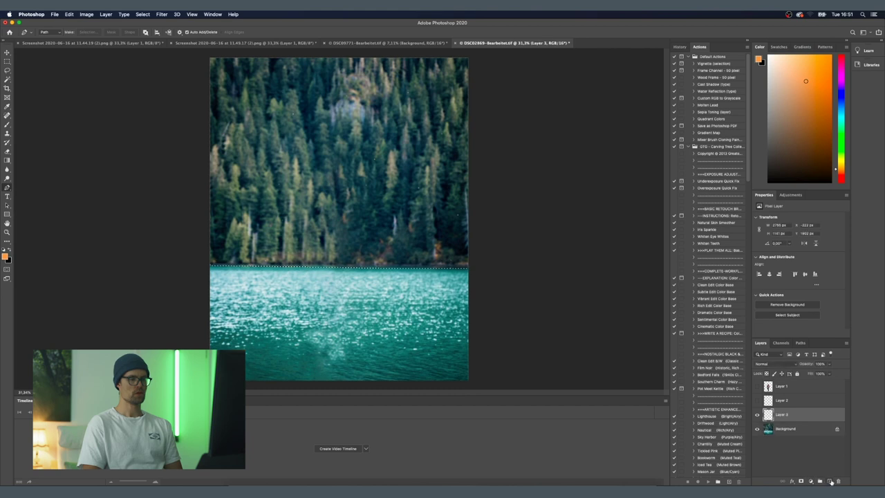
left_click(769, 431)
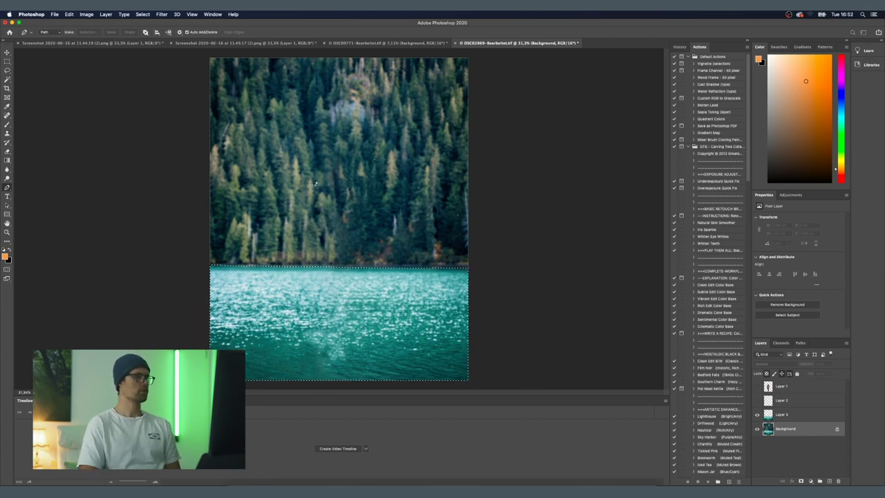
left_click(758, 415)
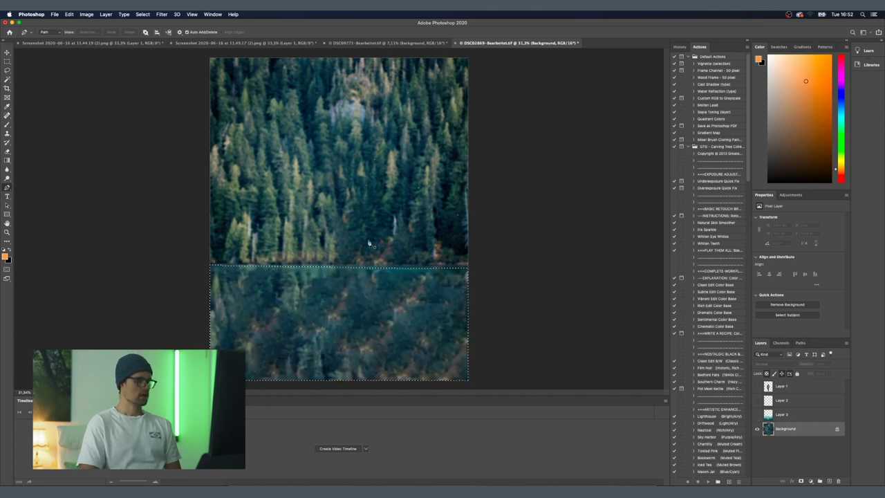
scroll(309, 302, "up", 2)
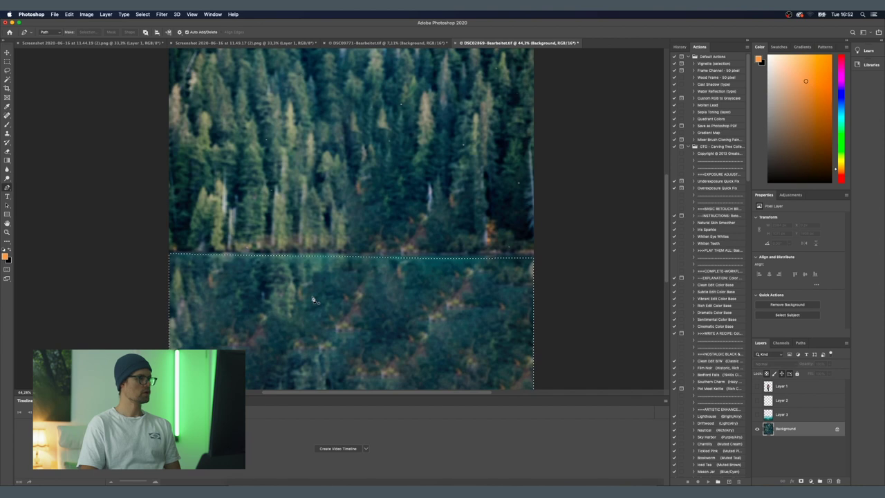
Select the whole canvas and Clone Stamp trees over the remaining water strip along the Background's shoreline with an enlarged brush
key("super+a")
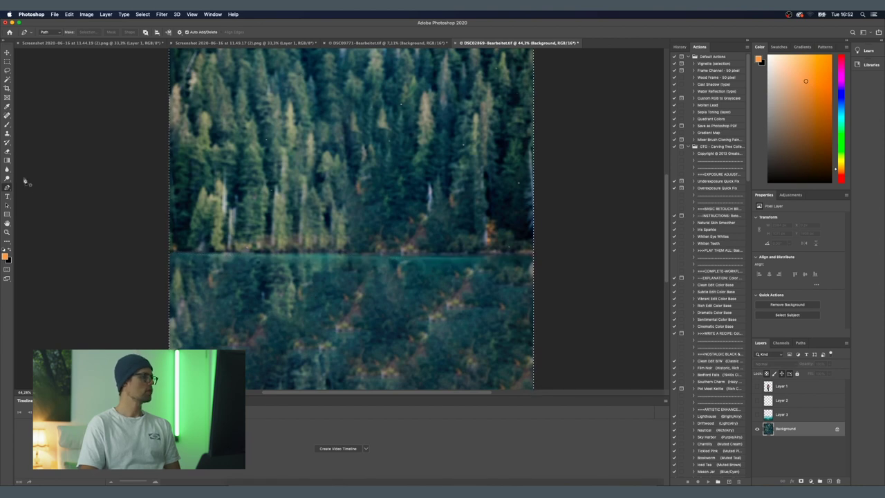
left_click(7, 133)
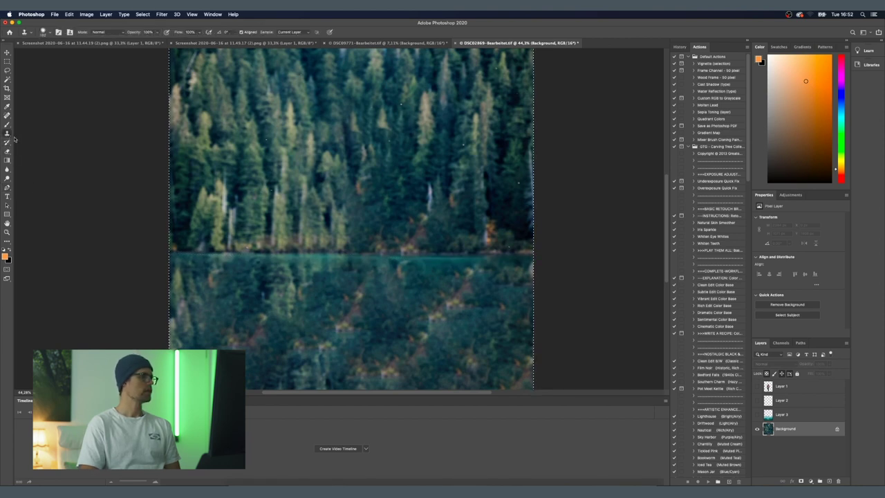
left_click(230, 217, "alt")
right_click(213, 218)
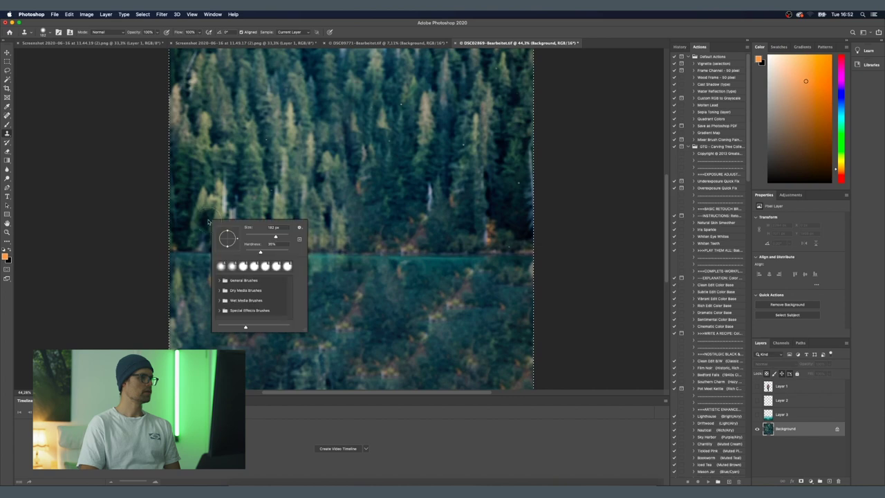
left_click_drag(269, 235, 282, 235)
mouse_move(192, 243)
left_mouse_down()
mouse_move(464, 253)
mouse_move(234, 261)
mouse_move(507, 295)
mouse_move(419, 283)
mouse_move(279, 288)
mouse_move(213, 289)
left_mouse_up()
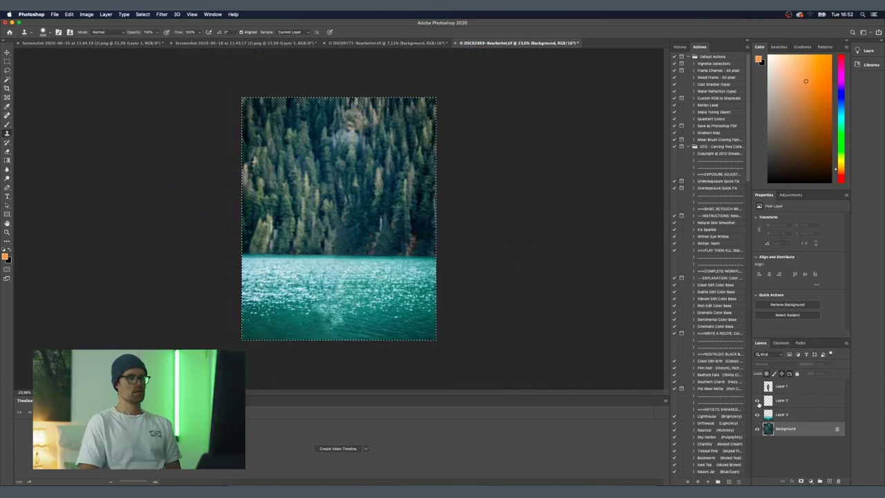
Toggle the log, Background and lake layers to check each separated part of the photo
mouse_move(757, 415)
left_mouse_down()
mouse_move(758, 386)
mouse_move(758, 400)
left_mouse_up()
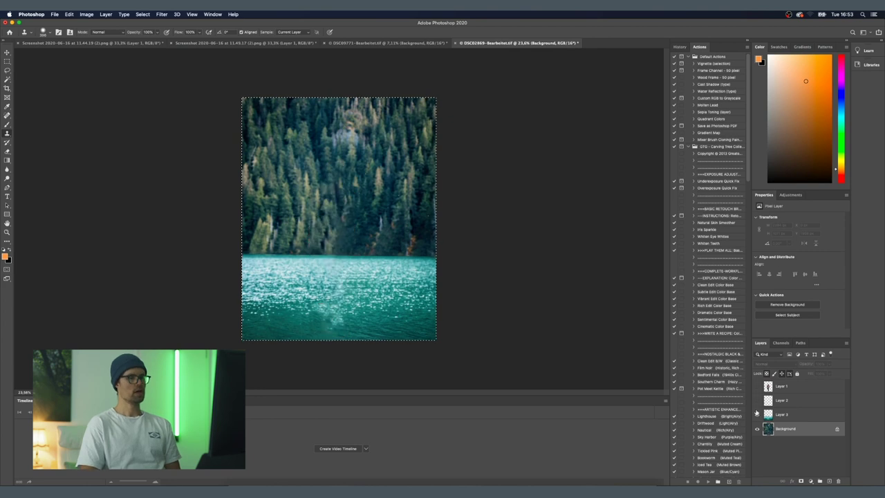
left_click(758, 430)
left_click(759, 430)
left_click(759, 430)
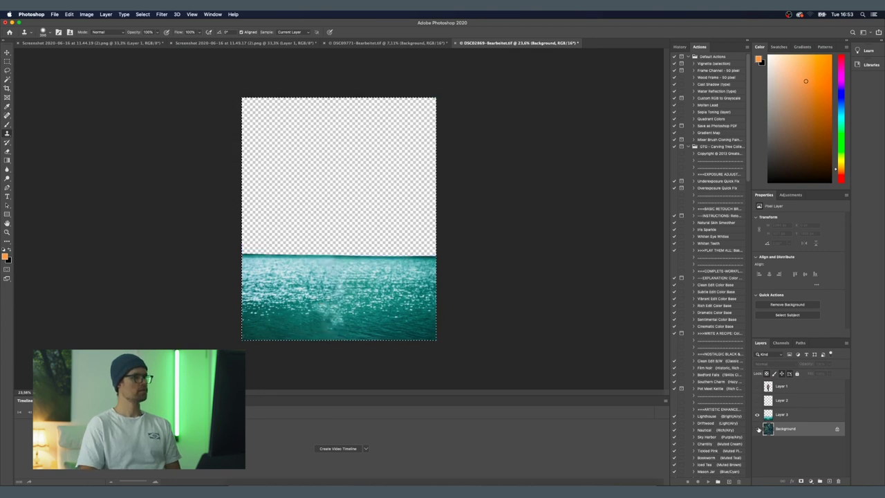
left_click(757, 416)
left_click(758, 415)
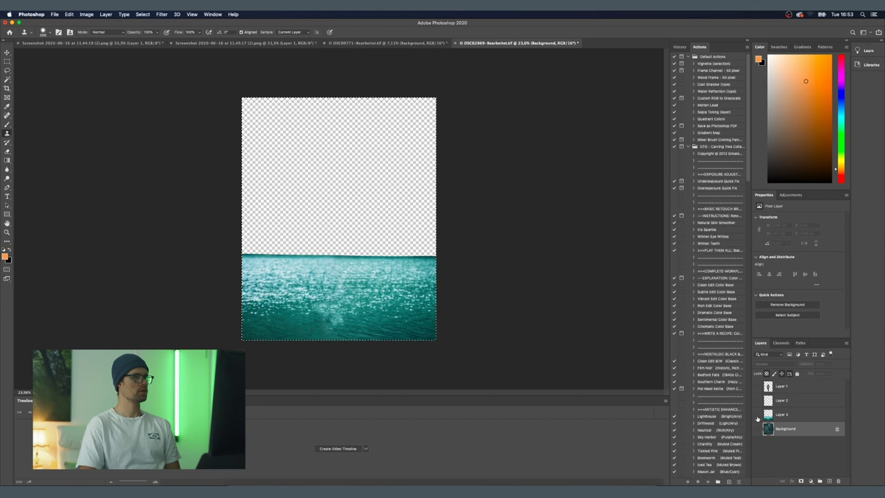
Turn the lake, log, man and Background layers back on to show the complete photo
left_click(758, 415)
left_click(758, 415)
left_click(757, 401)
left_click(758, 401)
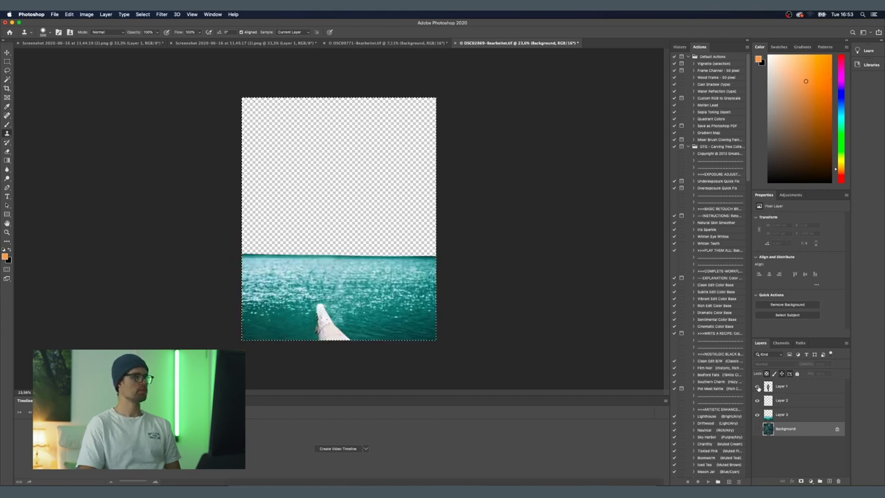
left_click(758, 388)
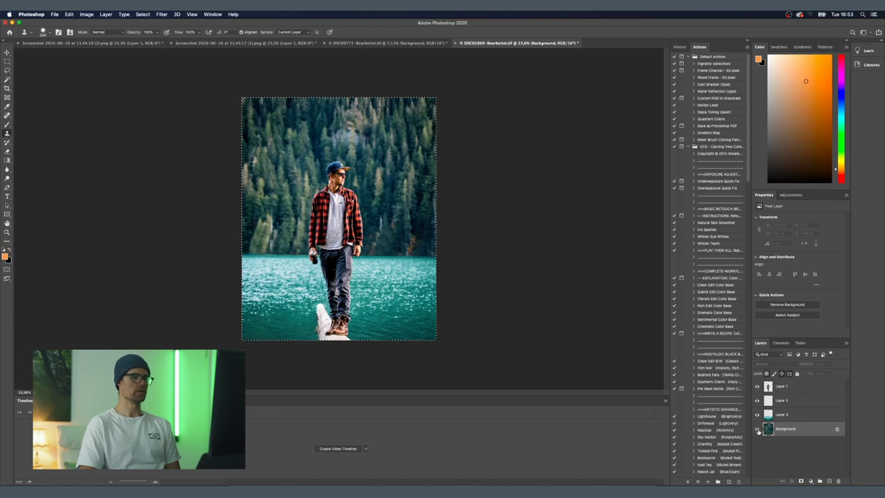
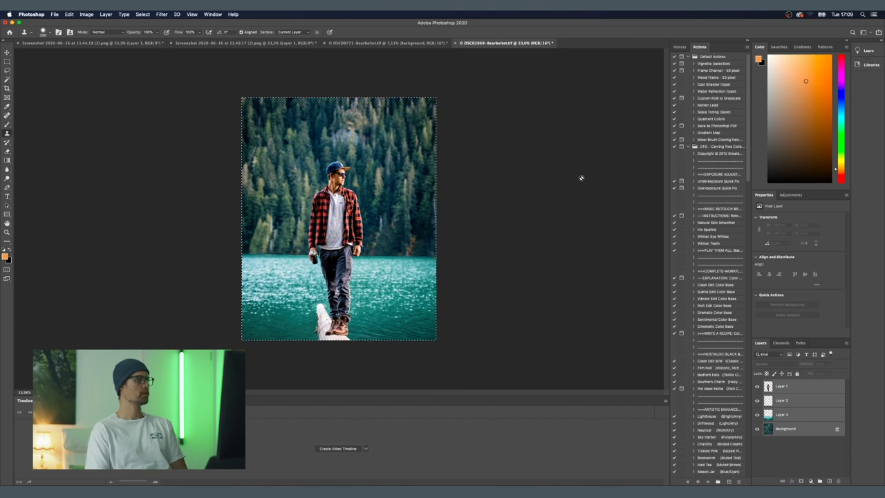
Create a new document from the recent 1080 x 1350 px, 72 ppi preset
left_click(54, 15)
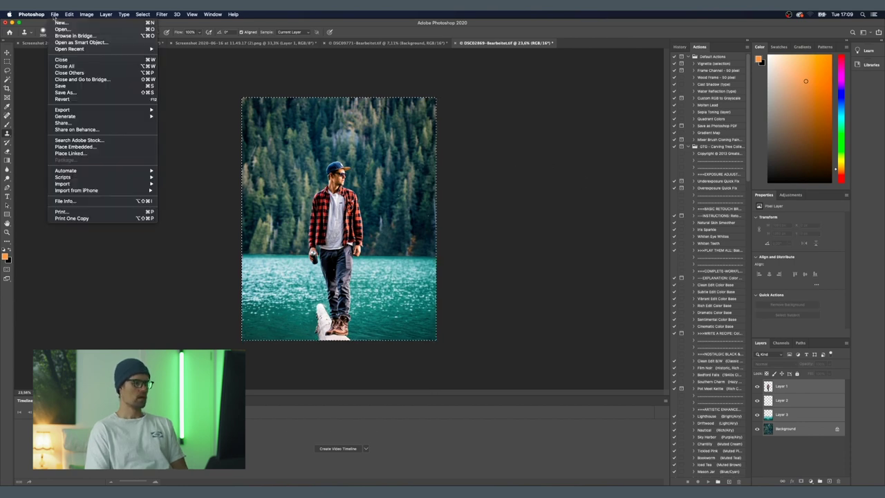
left_click(61, 23)
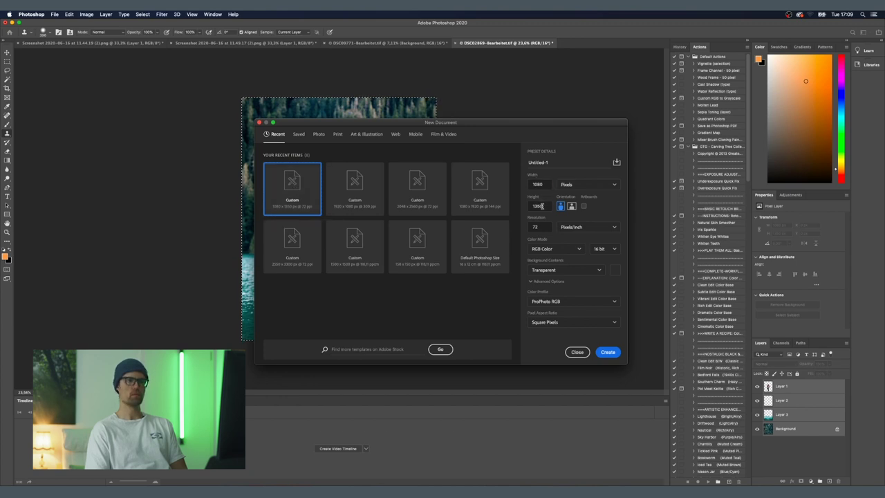
double_click(299, 191)
left_click(299, 189, "alt")
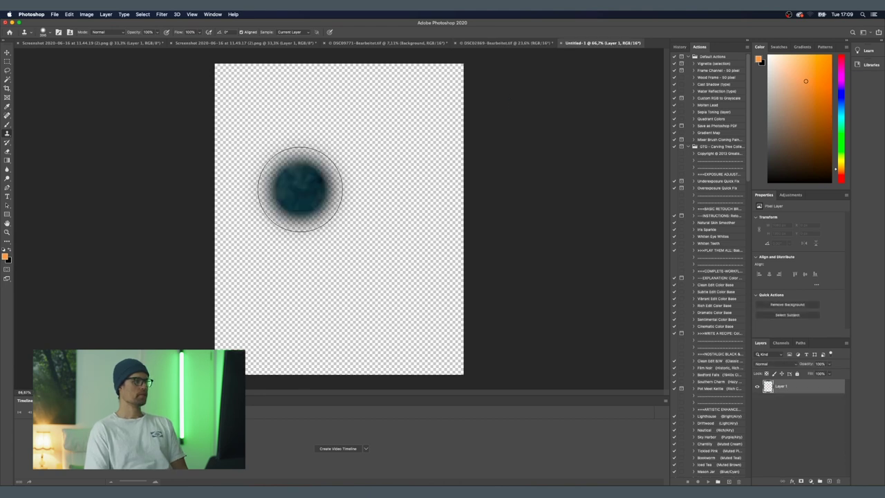
Copy all four layers of DSC02869-Bearbeitet.tif into the new Untitled-1 document
left_click(522, 43)
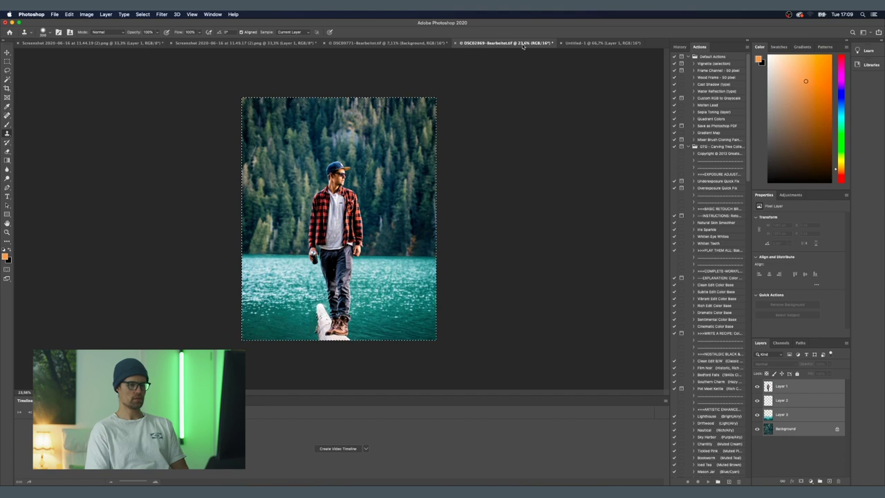
left_click(809, 458)
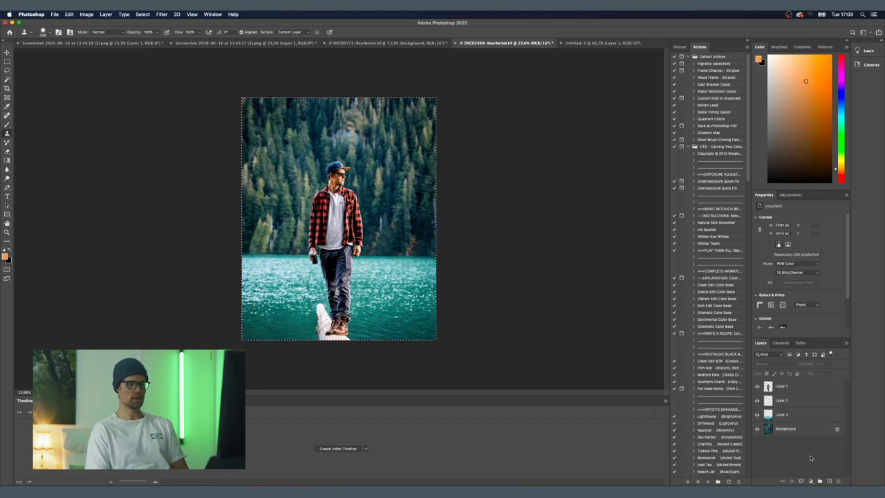
left_click(806, 429)
left_click(799, 389, "shift")
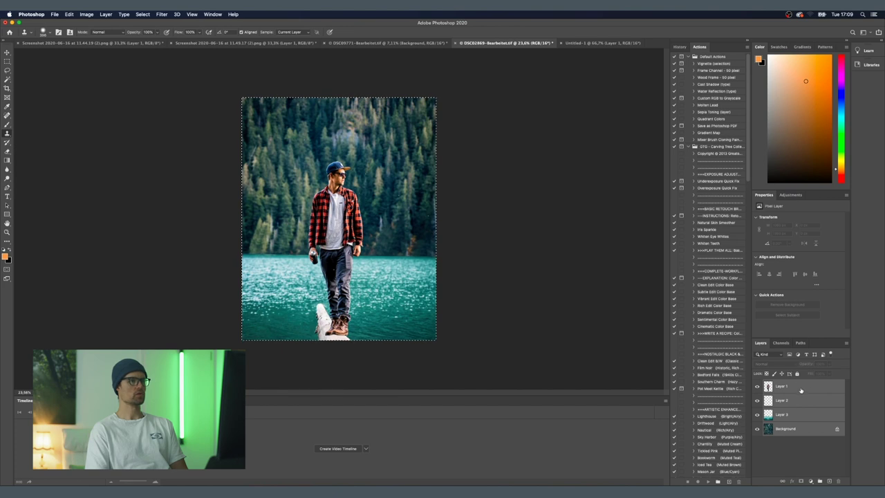
left_click_drag(809, 390, 333, 181)
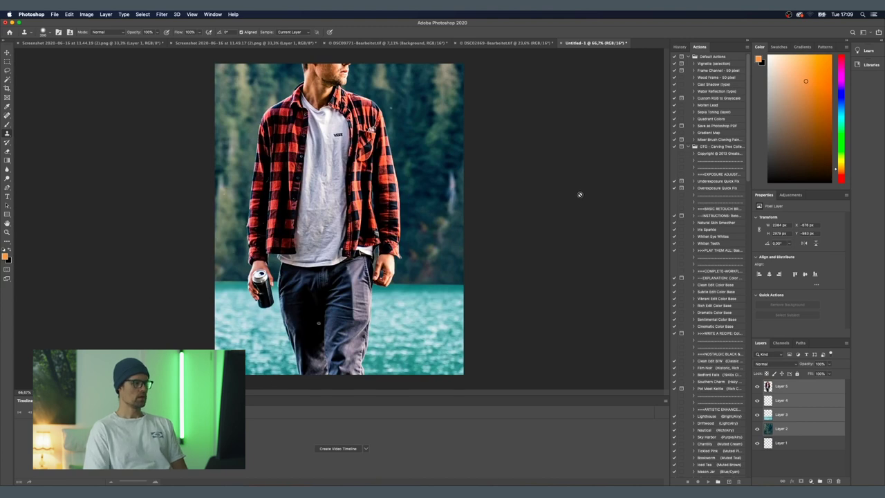
Scale the four copied layers down together to fill the canvas exactly, and delete the empty Layer 1
scroll(581, 191, "down", 5)
scroll(580, 195, "down", 1)
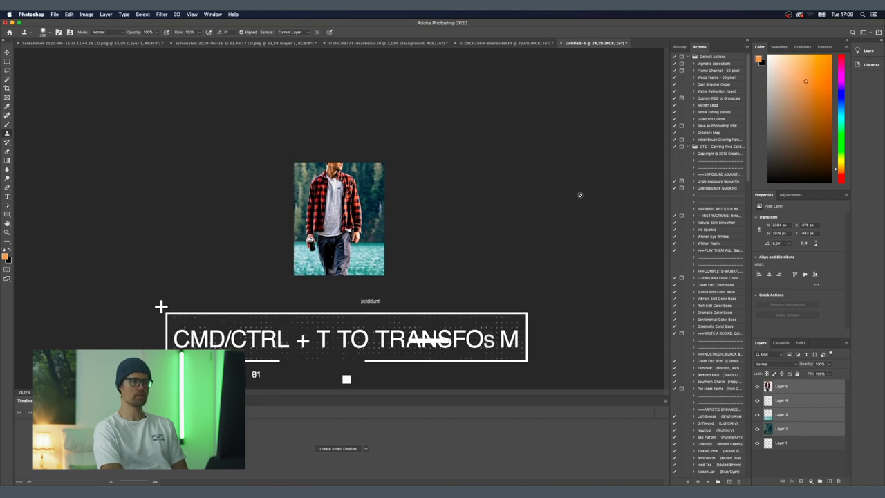
key("super+t")
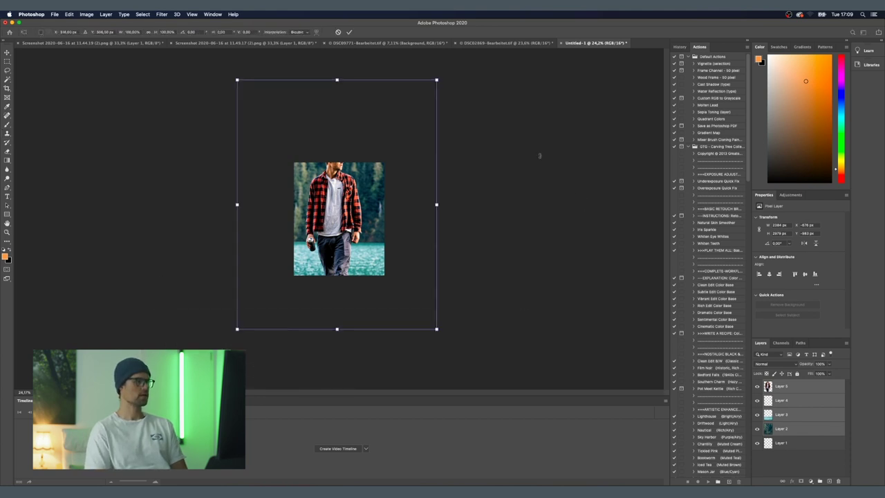
left_click_drag(337, 79, 342, 163)
left_click_drag(337, 330, 344, 260)
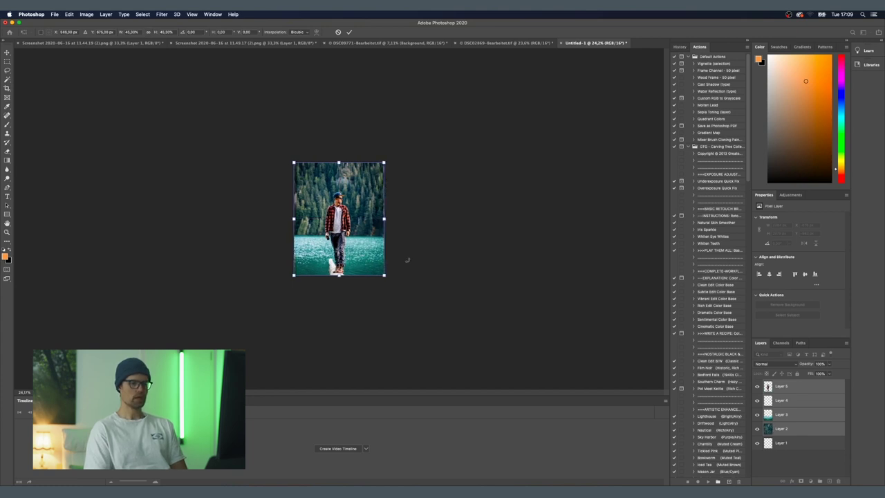
key("Return")
key("s")
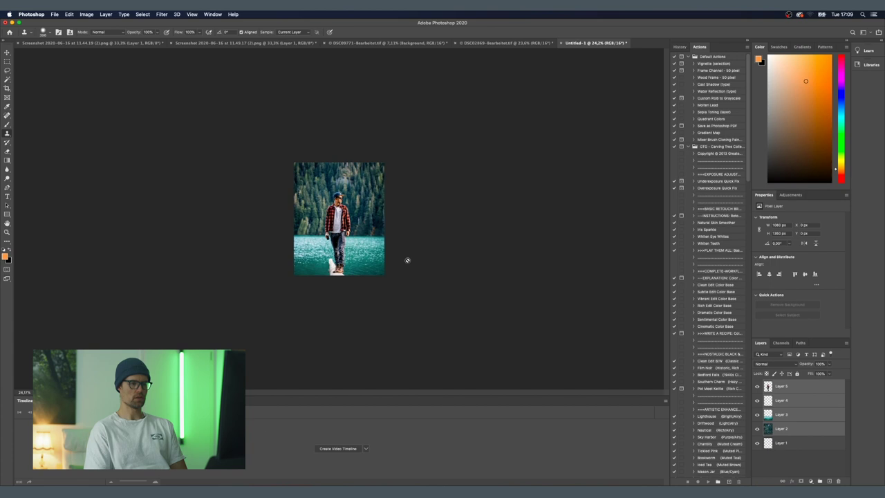
left_click(801, 443)
left_click_drag(801, 443, 838, 482)
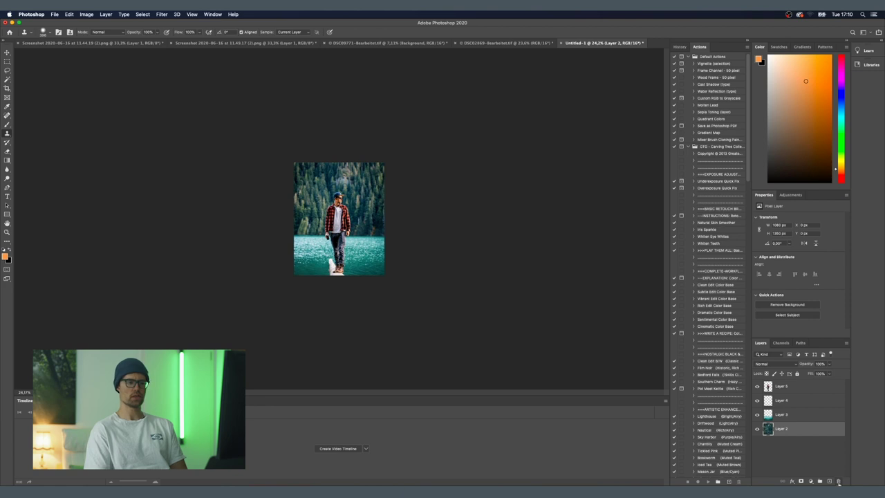
Convert each of the four layers, Layer 5, Layer 4, Layer 3 and Layer 2, to its own smart object
left_click(793, 387)
right_click(792, 387)
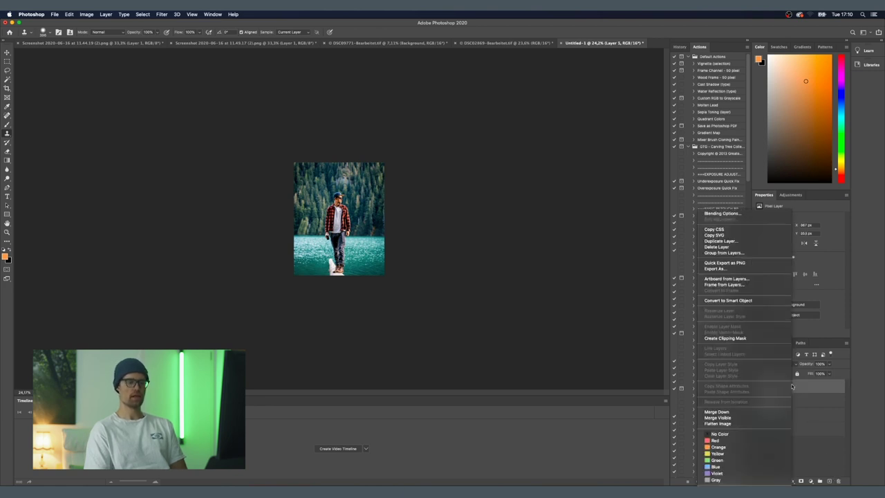
left_click(766, 300)
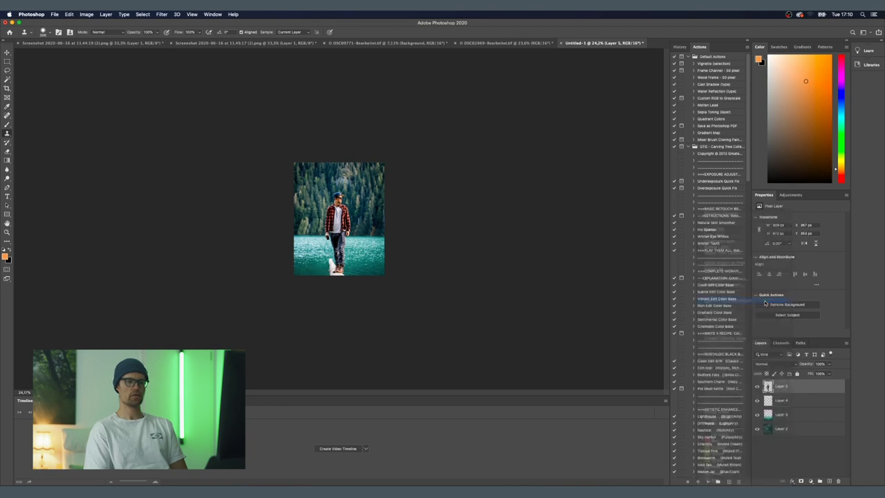
left_click(789, 400)
right_click(789, 401)
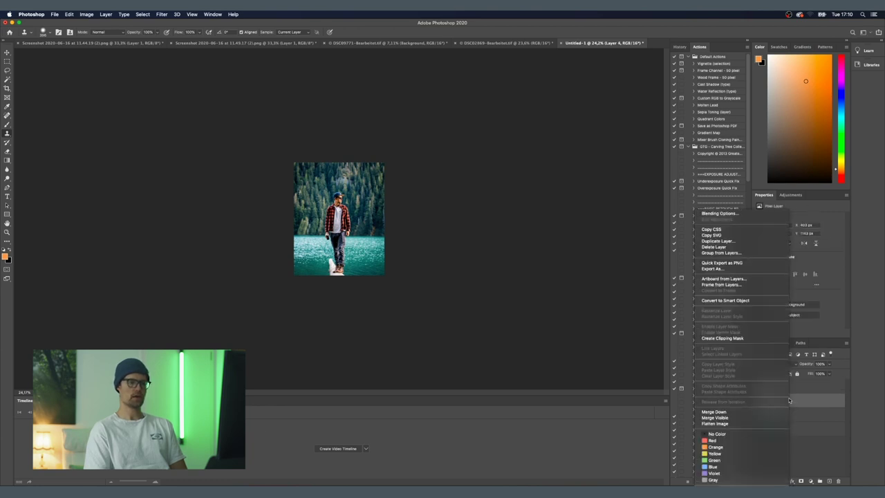
left_click(764, 300)
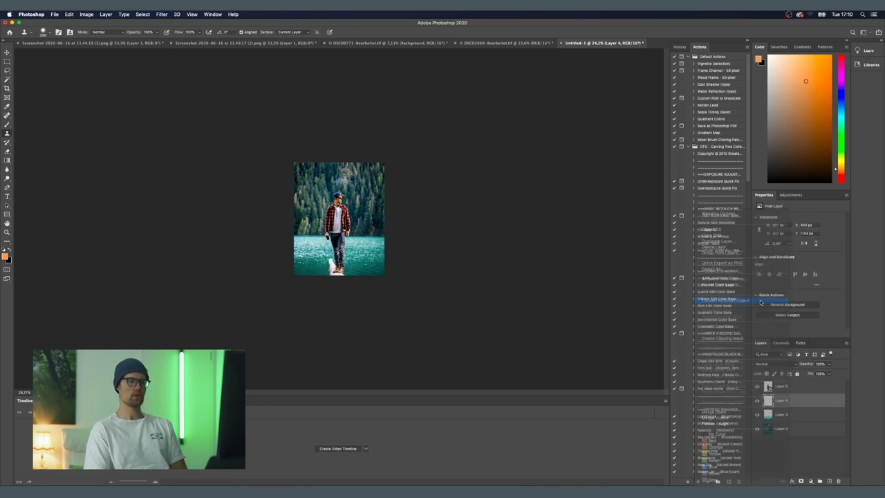
left_click(803, 416)
right_click(803, 416)
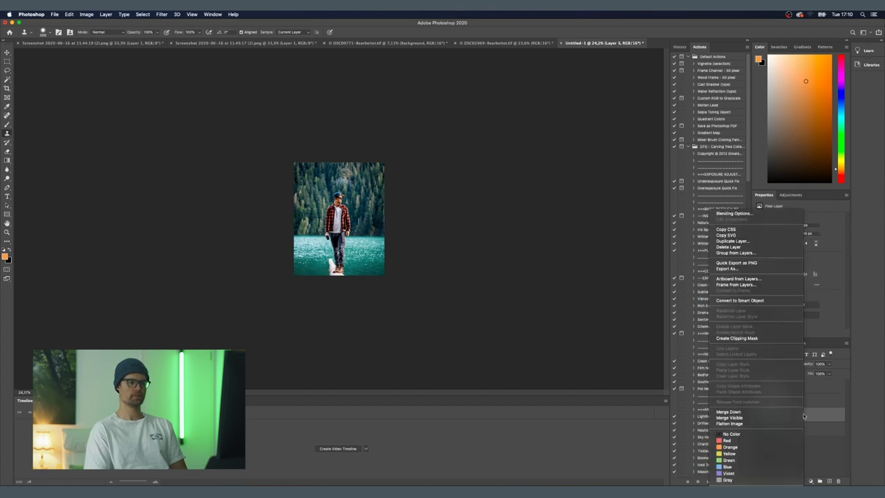
left_click(772, 301)
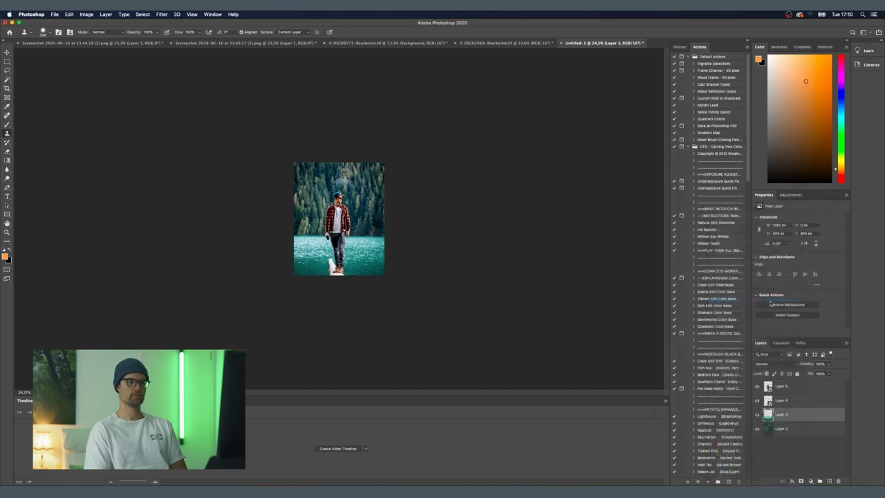
left_click(803, 430)
right_click(803, 430)
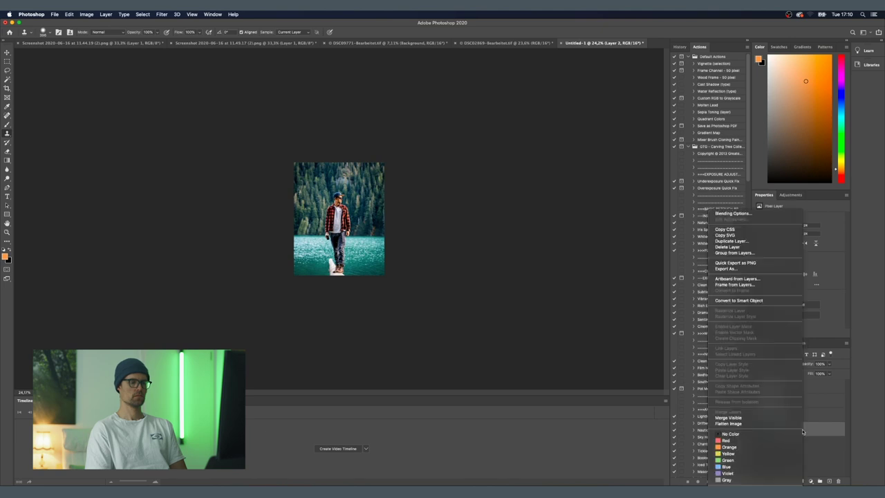
left_click(775, 302)
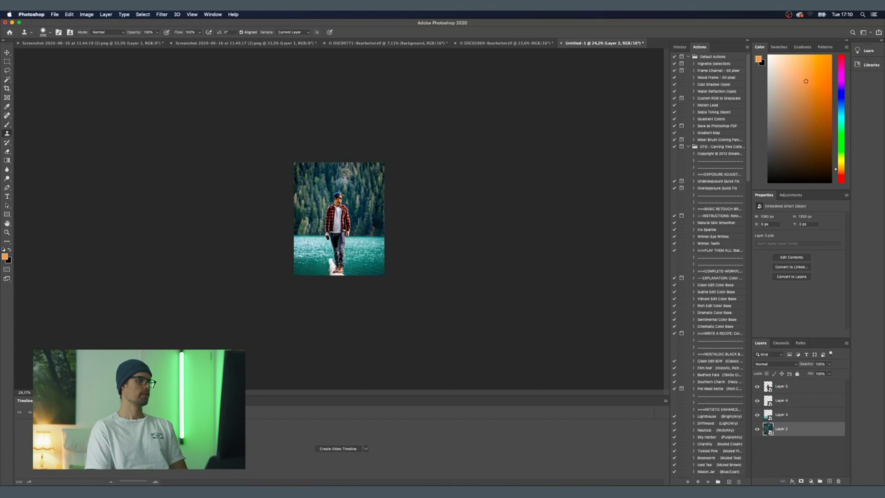
Create a video timeline for the layers and scrub the playhead along it
left_click(212, 14)
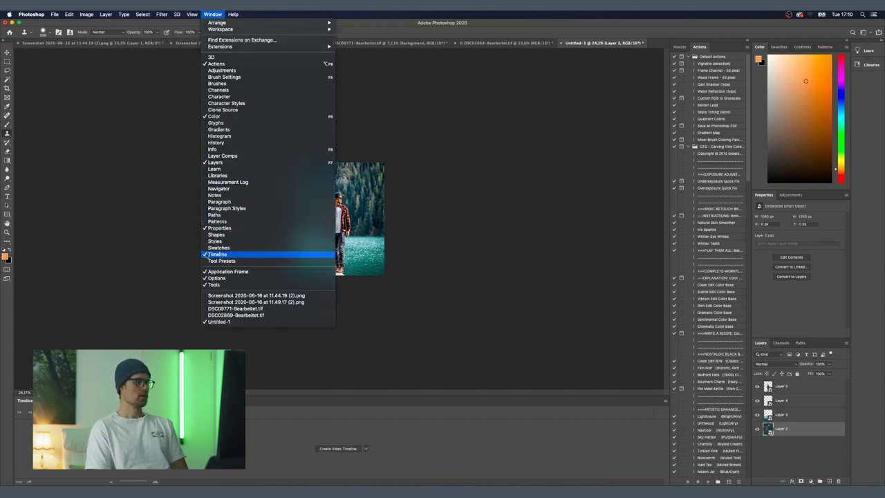
left_click(130, 277)
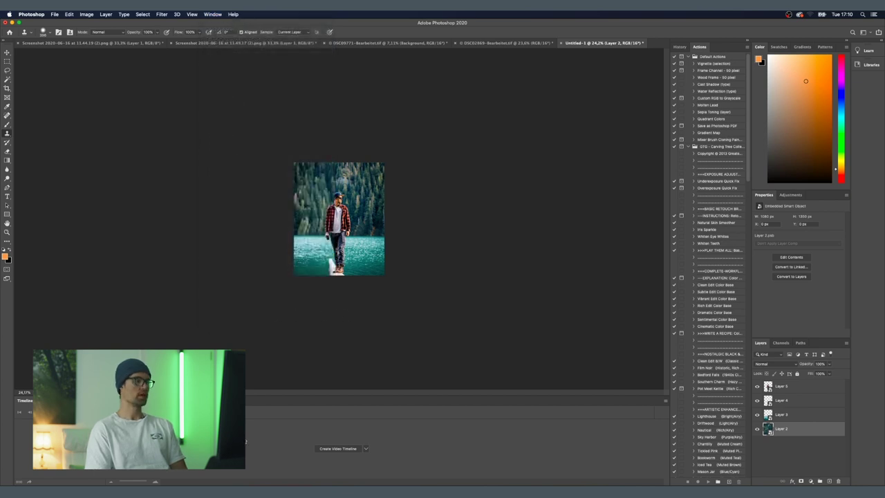
left_click(332, 450)
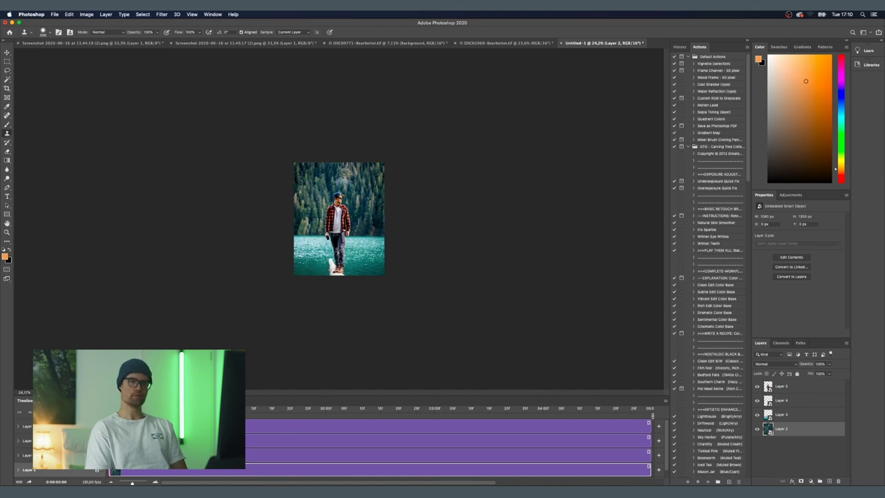
mouse_move(146, 408)
left_mouse_down()
mouse_move(488, 408)
mouse_move(132, 408)
left_mouse_up()
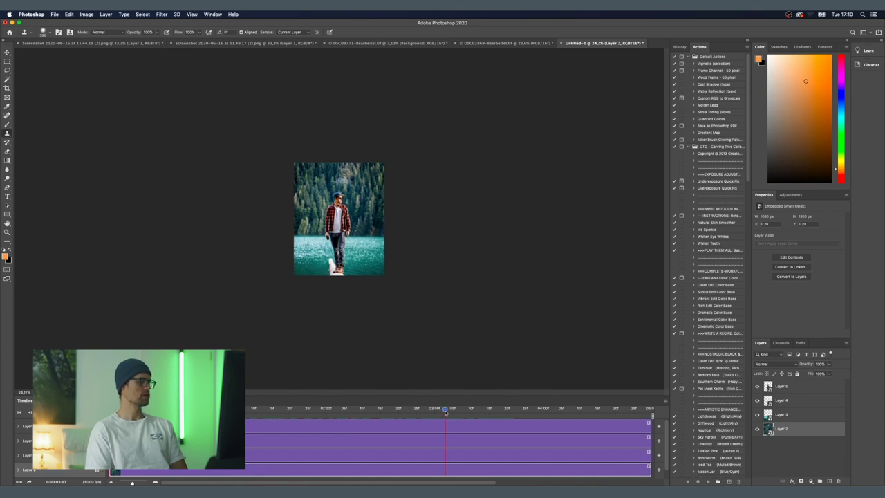
Expand the man layer's (Layer 5) track and add a transform keyframe at the start of the timeline
left_click(19, 426)
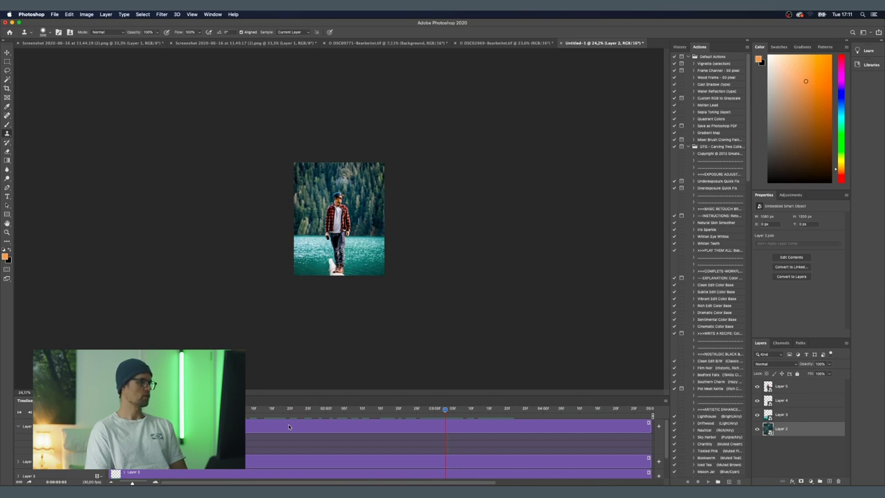
key("Home")
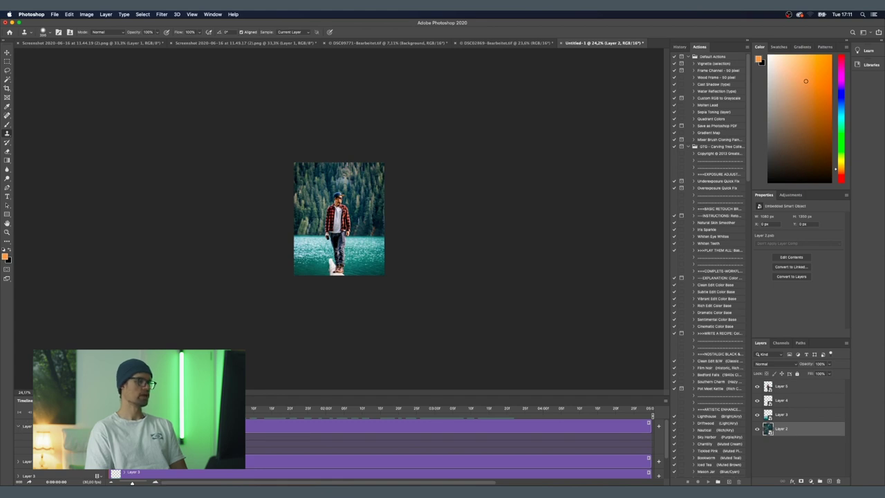
left_click(19, 426)
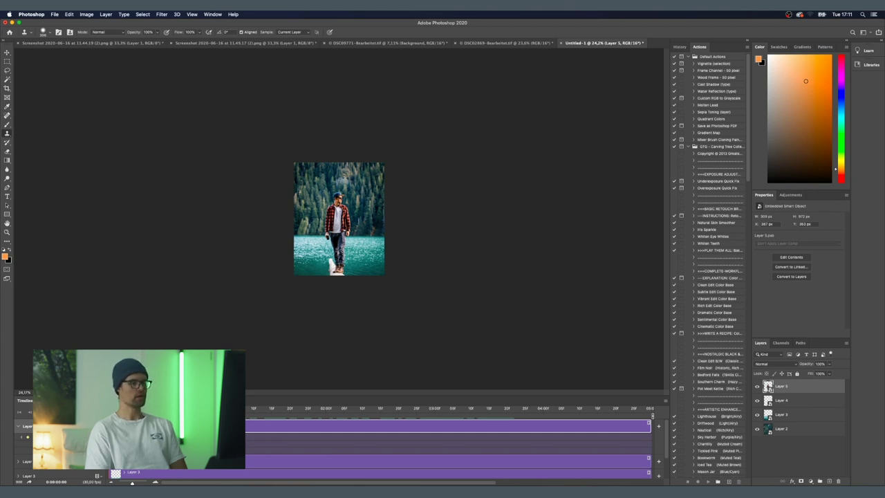
At the end of the timeline, enlarge the man upwards to about 105% to set his closing transform keyframe
left_click_drag(292, 416, 679, 412)
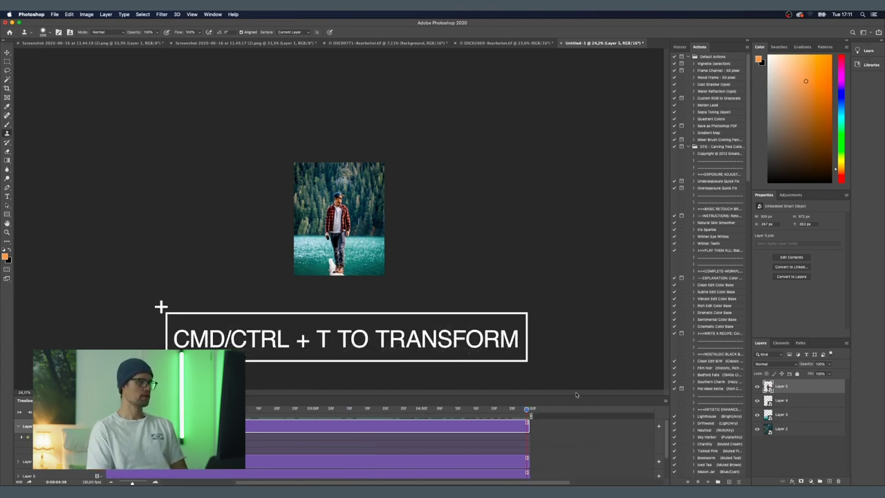
key("ctrl+t")
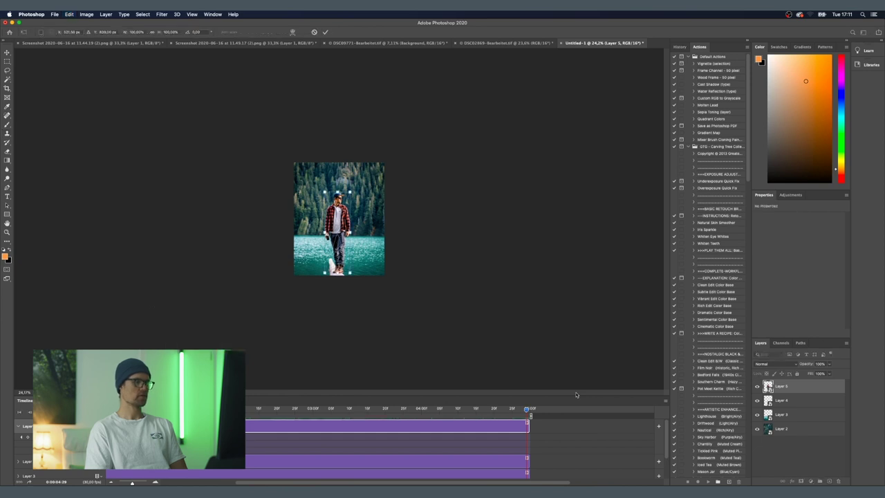
scroll(306, 214, "up", 4)
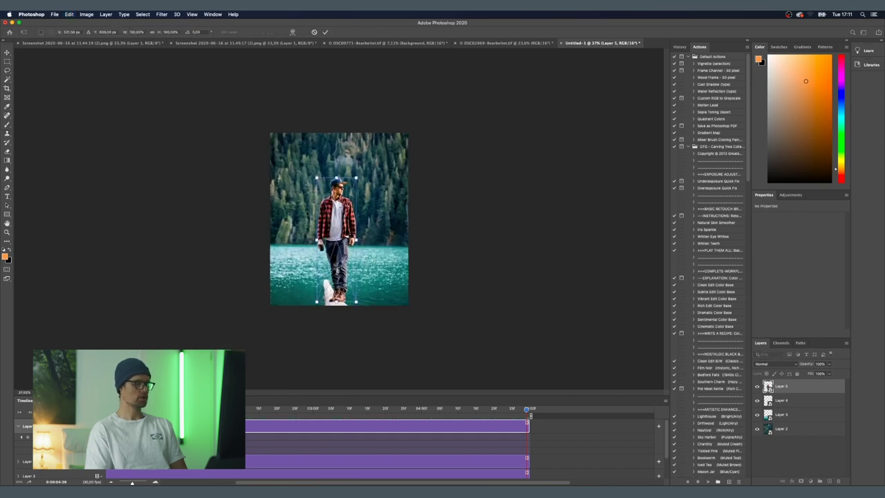
scroll(307, 211, "up", 1)
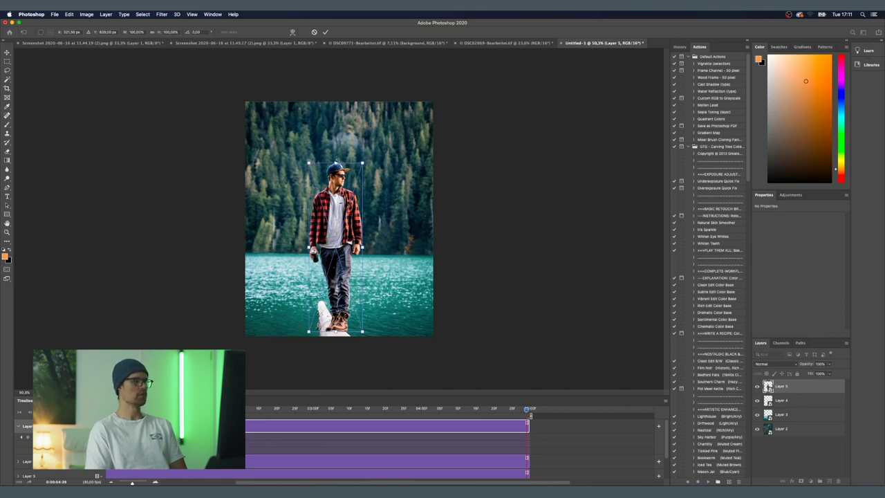
left_click_drag(335, 164, 335, 154)
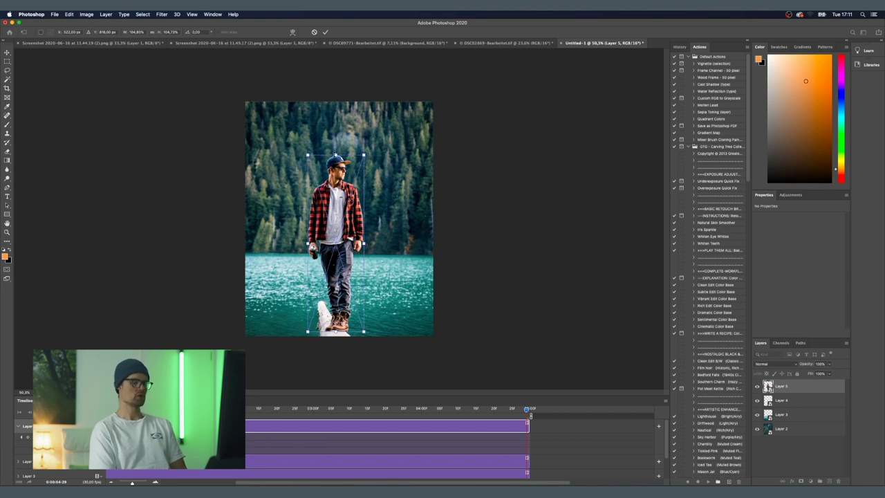
key("Return")
Play the timeline from the start to preview the man's scaling animation
scroll(339, 219, "down", 1)
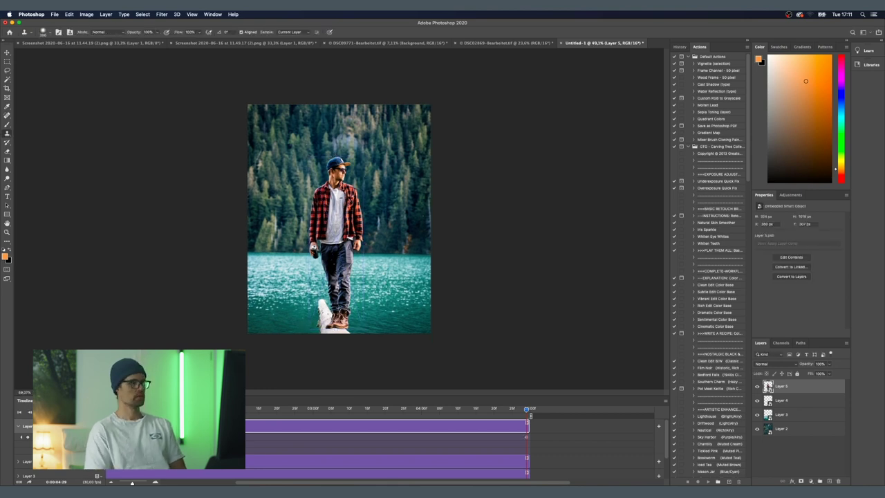
key("space")
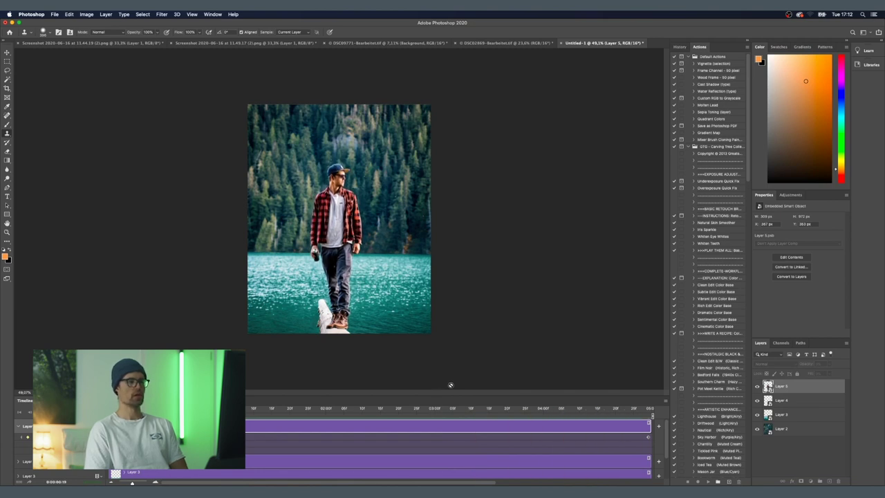
key("space")
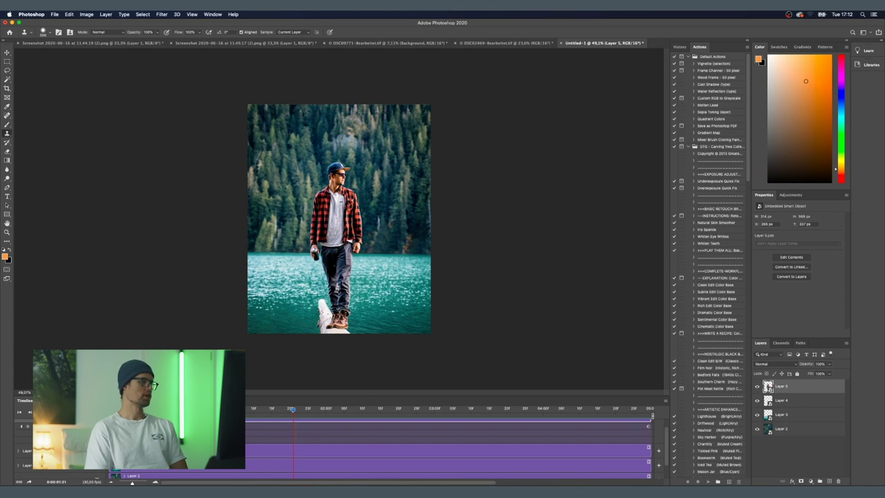
Expand the log layer's (Layer 4) track and add a transform keyframe at the start of the timeline
left_click(20, 451)
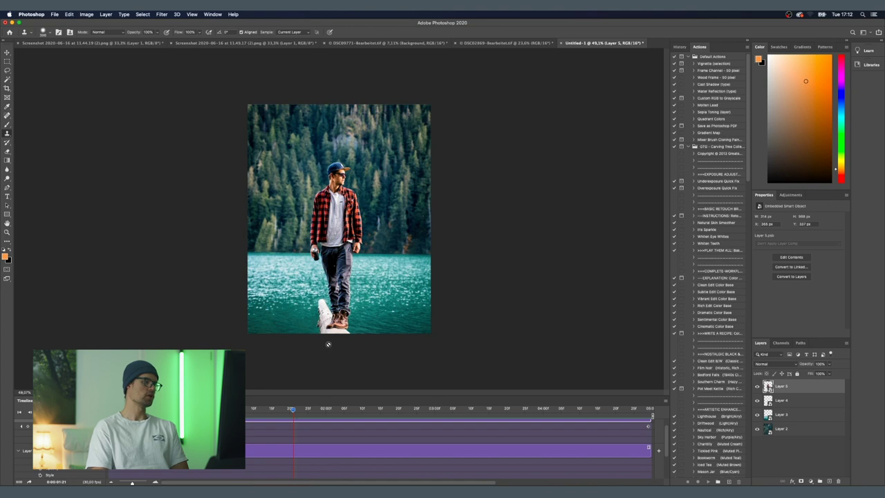
key("Home")
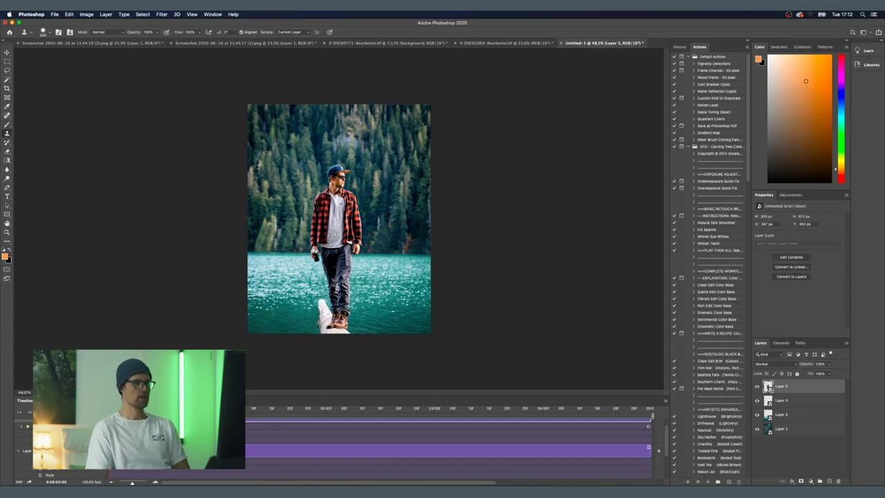
left_click(769, 400)
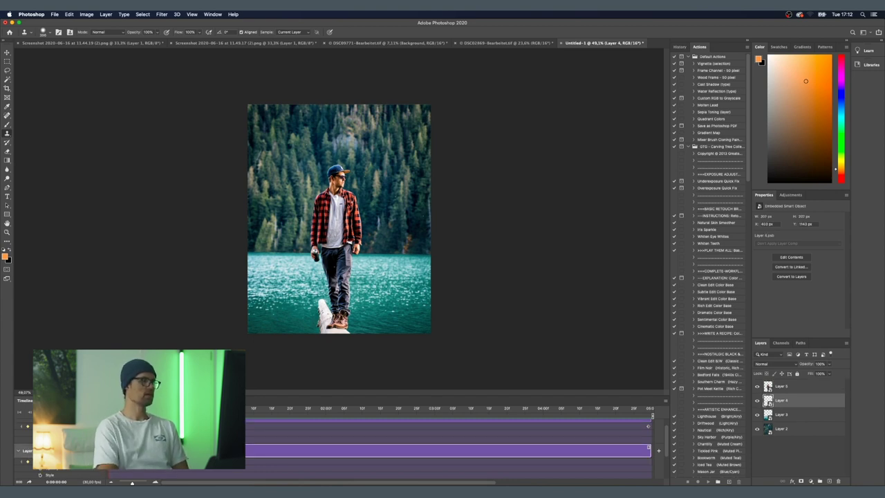
At the end of the timeline, enlarge the log downwards to about 110% for its closing transform keyframe and preview the animation
left_click_drag(109, 408, 670, 412)
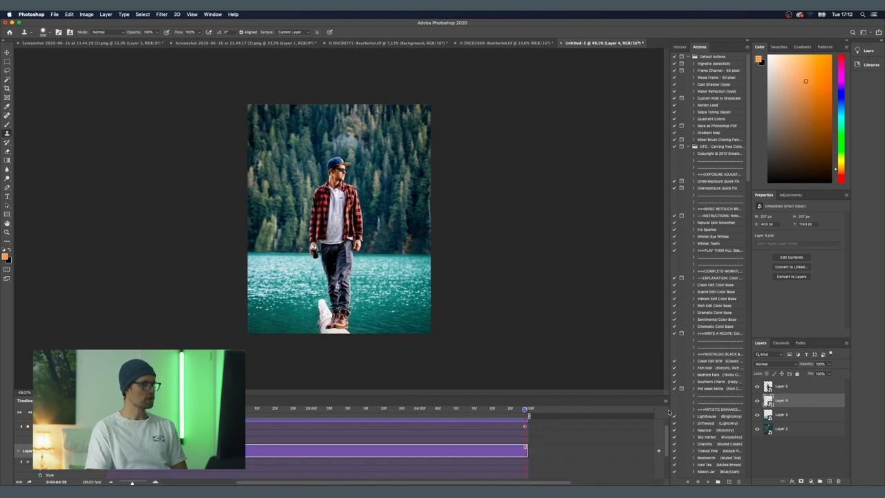
key("super+t")
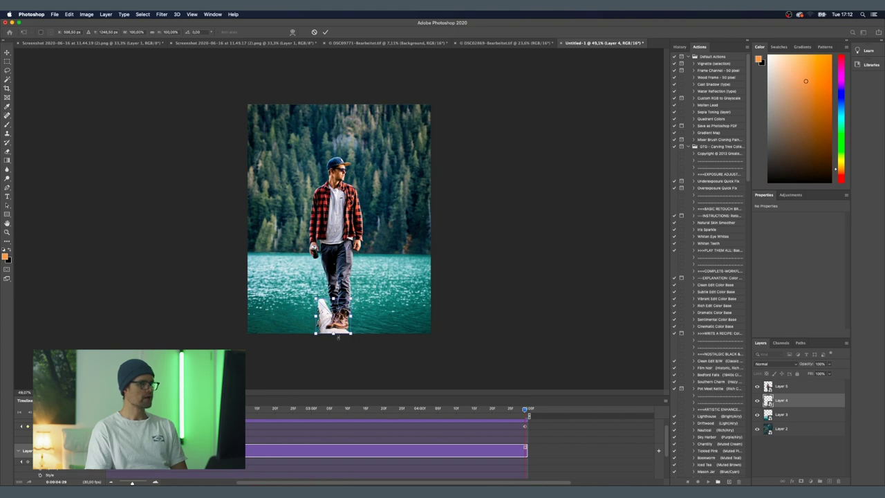
mouse_move(333, 333)
left_mouse_down()
mouse_move(344, 319)
mouse_move(335, 336)
left_mouse_up()
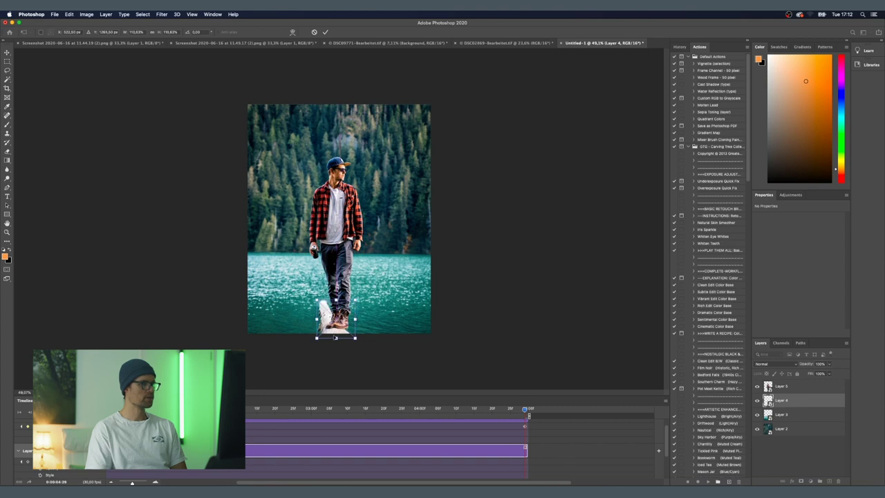
scroll(335, 337, "up", 5)
scroll(335, 339, "up", 2)
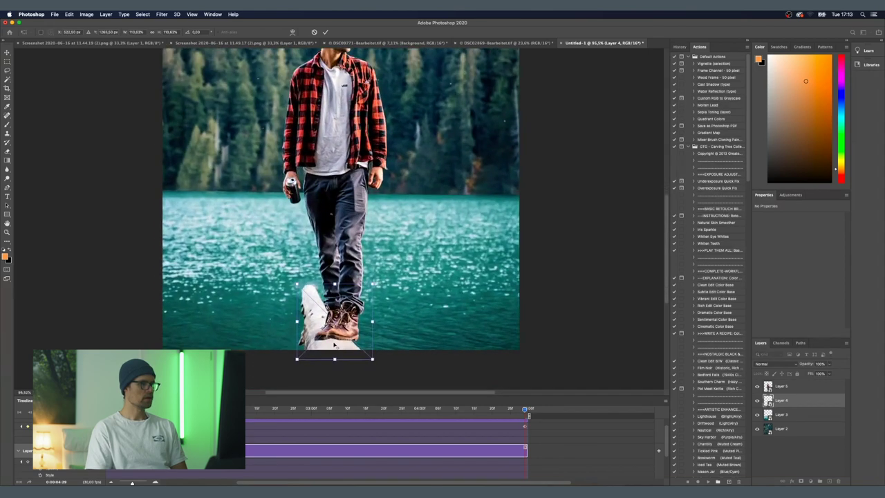
left_click_drag(336, 350, 334, 351)
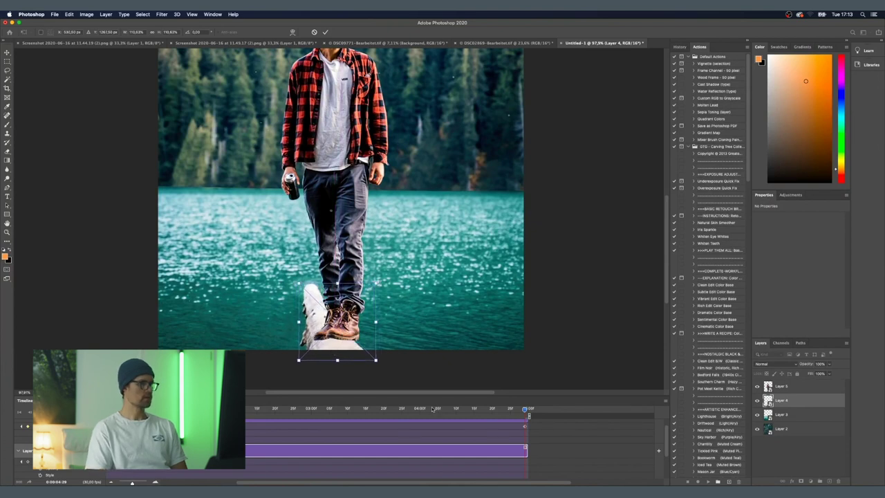
key("Return")
key("super+0")
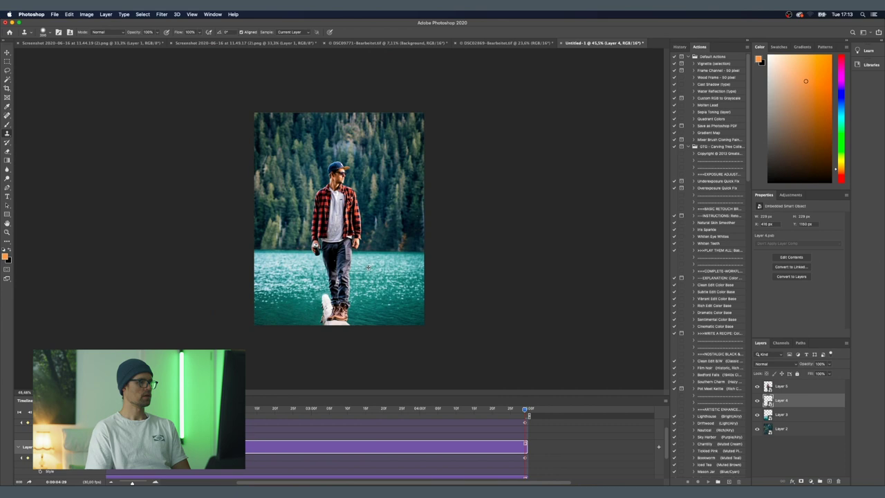
left_click(20, 412)
key("space")
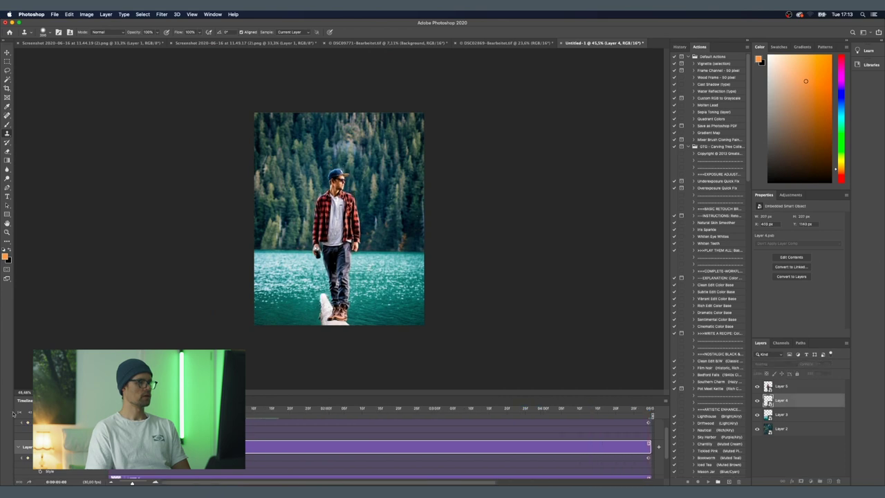
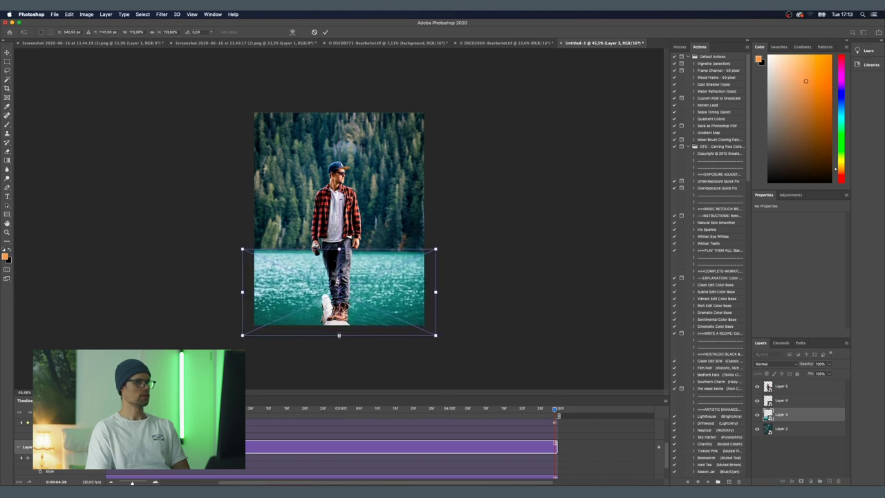
Enlarge the lake (Layer 3) to about 114% for its closing transform keyframe and play back the animation
key("Return")
key("s")
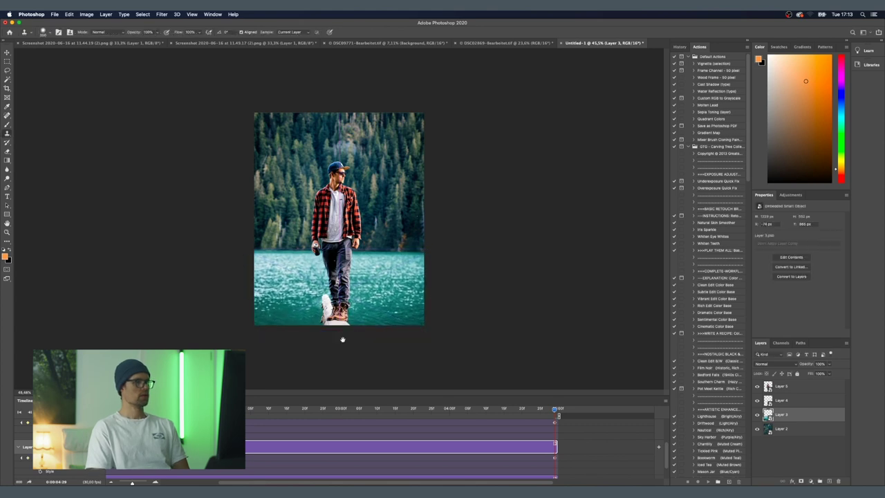
key("space")
key("space")
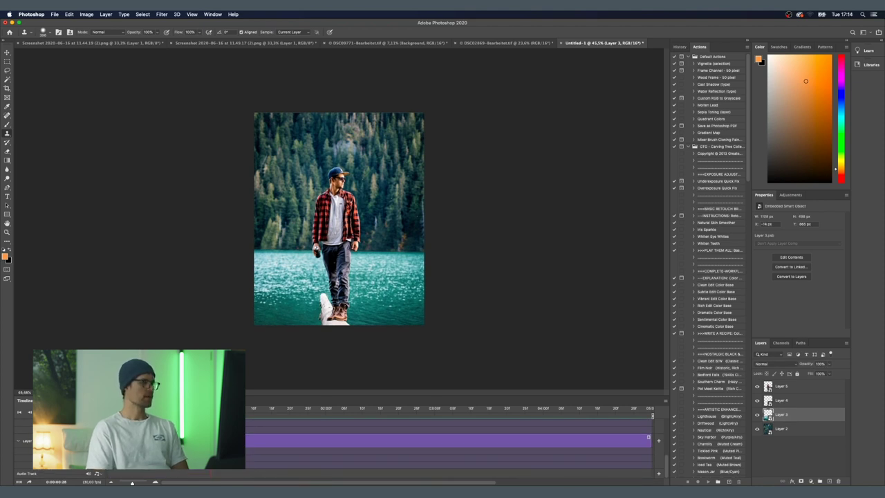
Select the forest layer (Layer 2) and add its transform keyframe at the end of the timeline
key("Home")
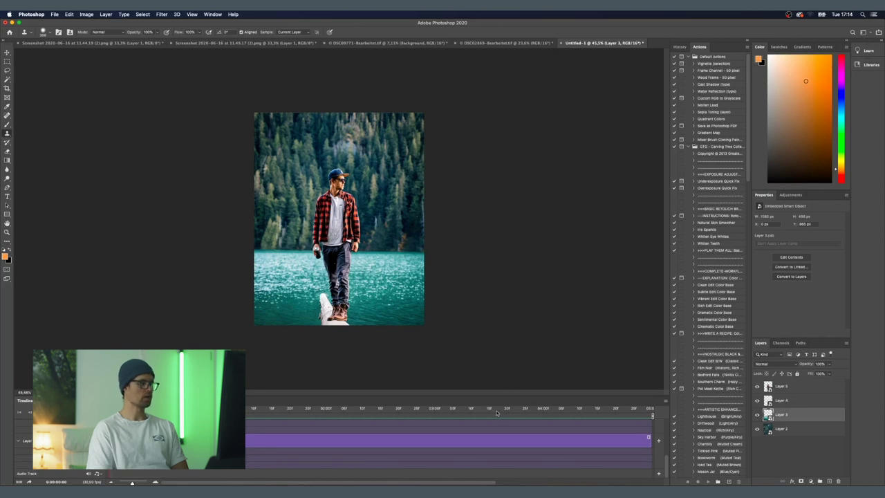
key("End")
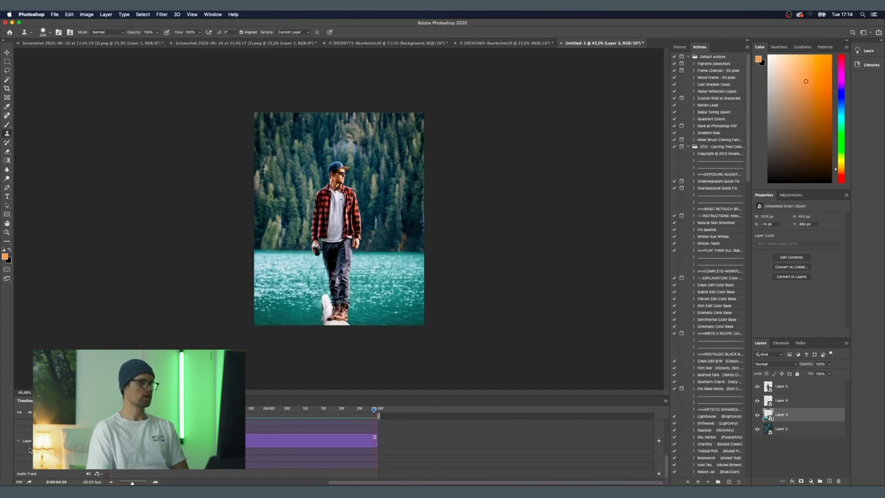
left_click(796, 428)
At the start of the timeline, enlarge the forest upwards to about 106% for its opening transform keyframe and preview the animation
key("Home")
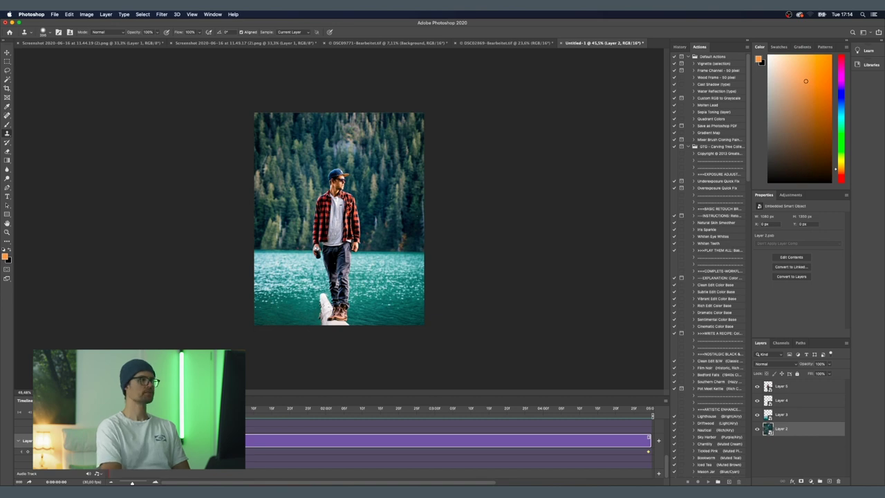
key("super+t")
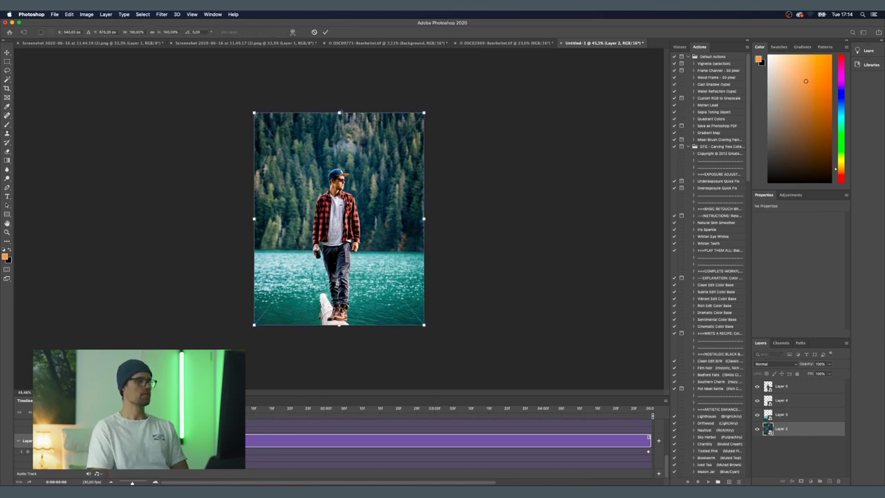
left_click_drag(338, 112, 338, 99)
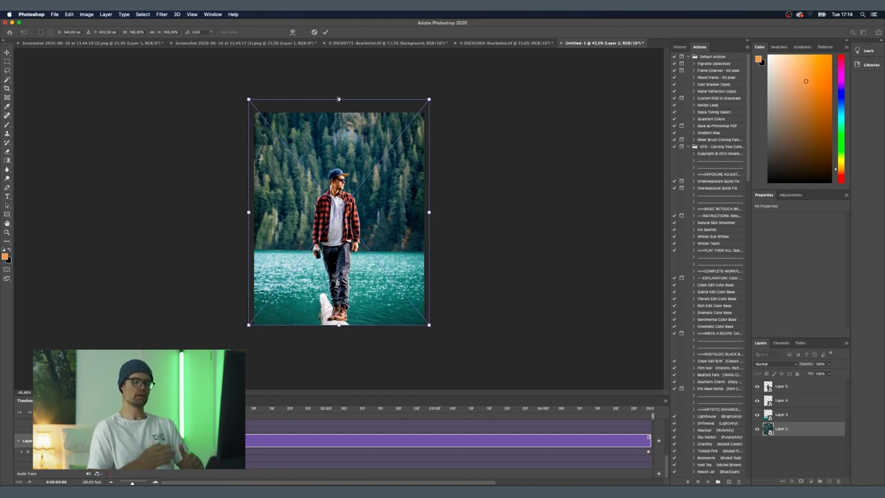
key("Return")
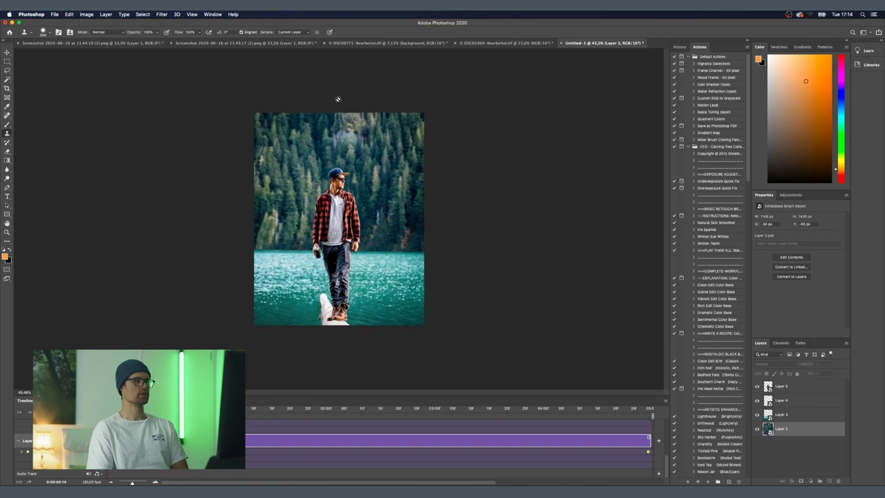
key("space")
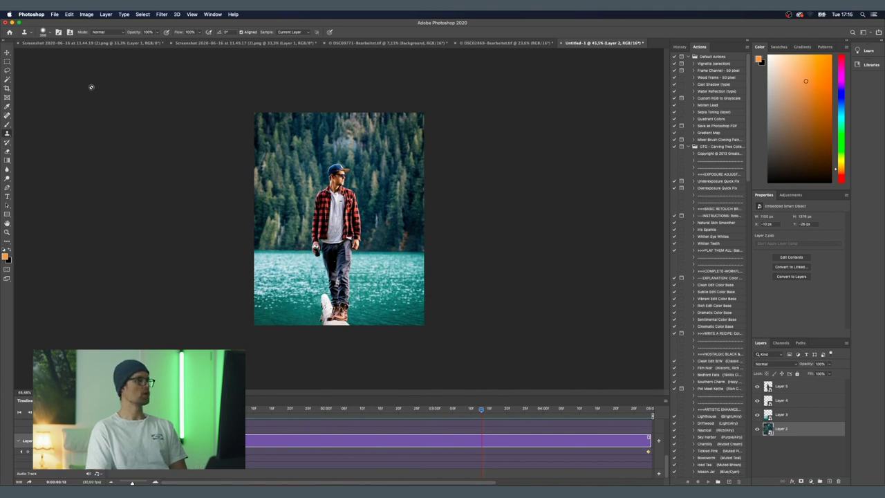
Render all frames as a High Quality H.264 video named Animation Instagram Lake.mp4
left_click(55, 14)
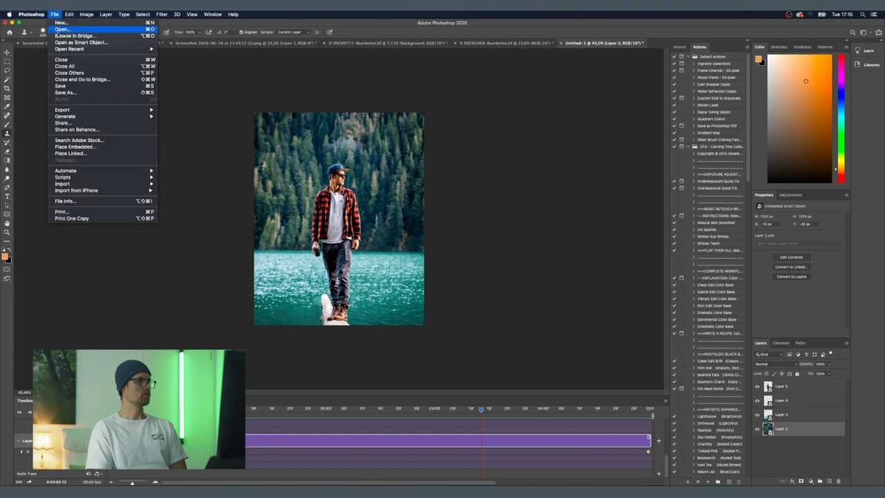
mouse_move(80, 112)
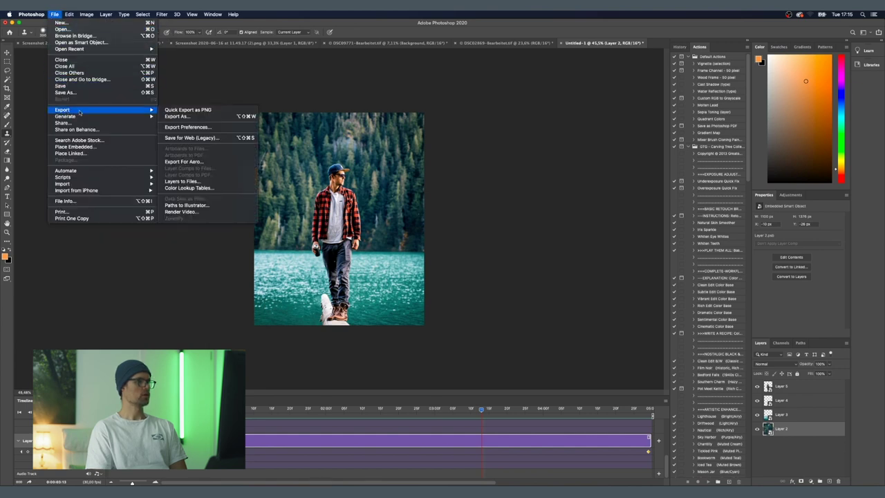
left_click(217, 213)
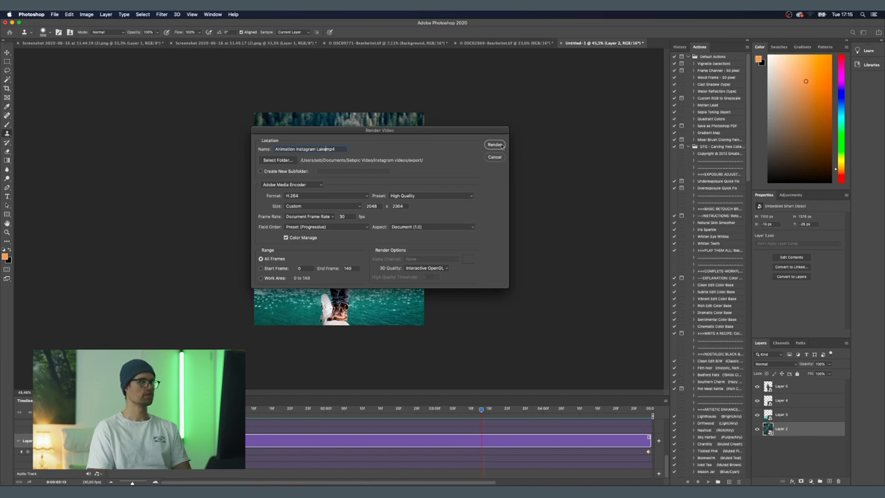
left_click(495, 145)
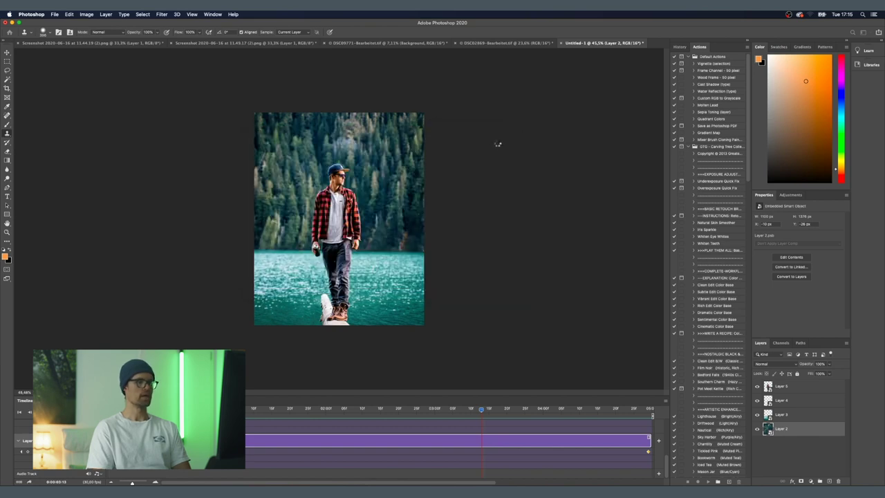